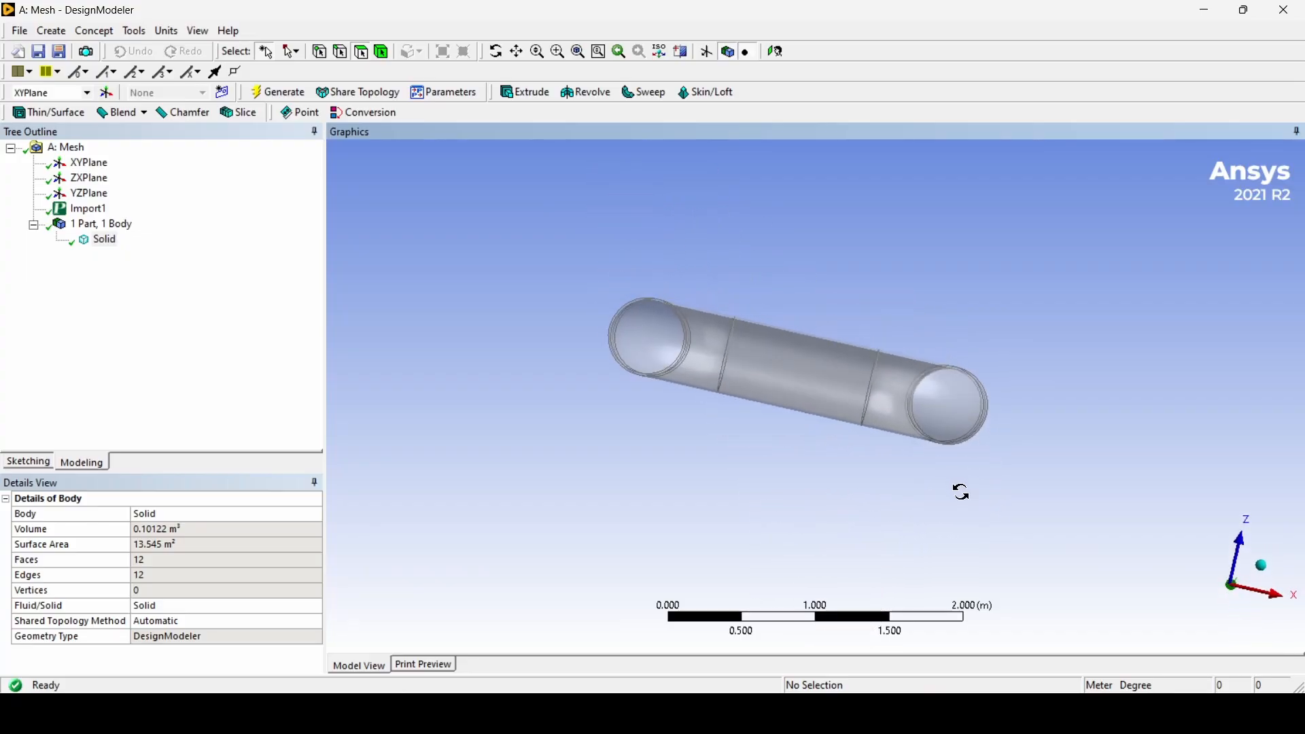
{"action": "scroll", "coordinate": [824, 377], "scroll_direction": "down", "scroll_amount": 2}
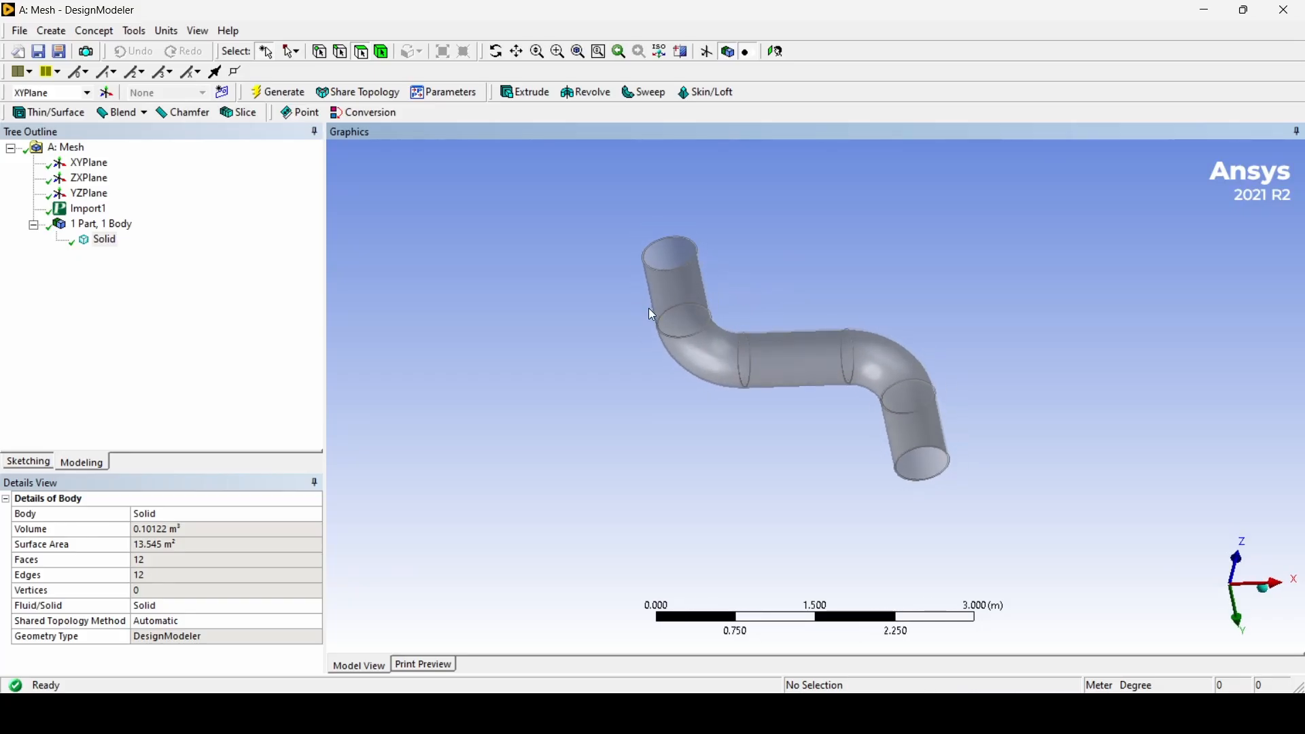
{"action": "left_click", "coordinate": [134, 31]}
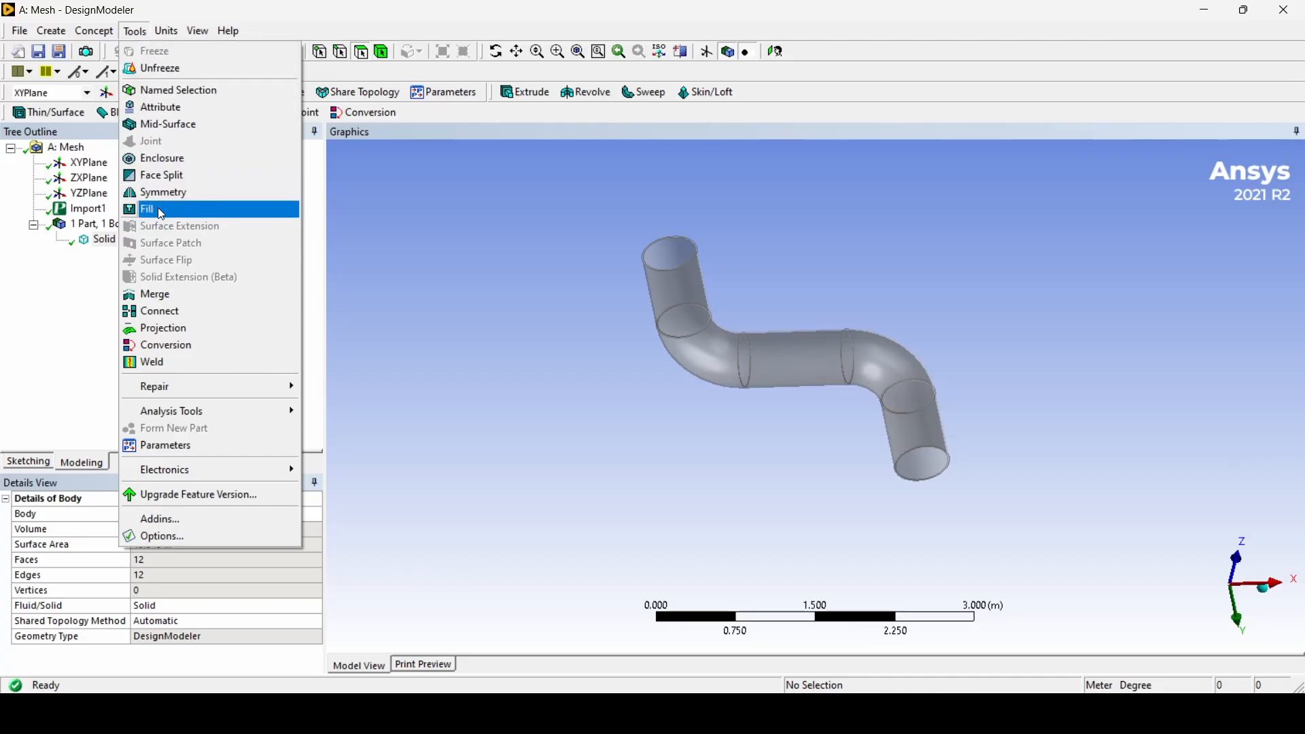
{"action": "left_click", "coordinate": [161, 211]}
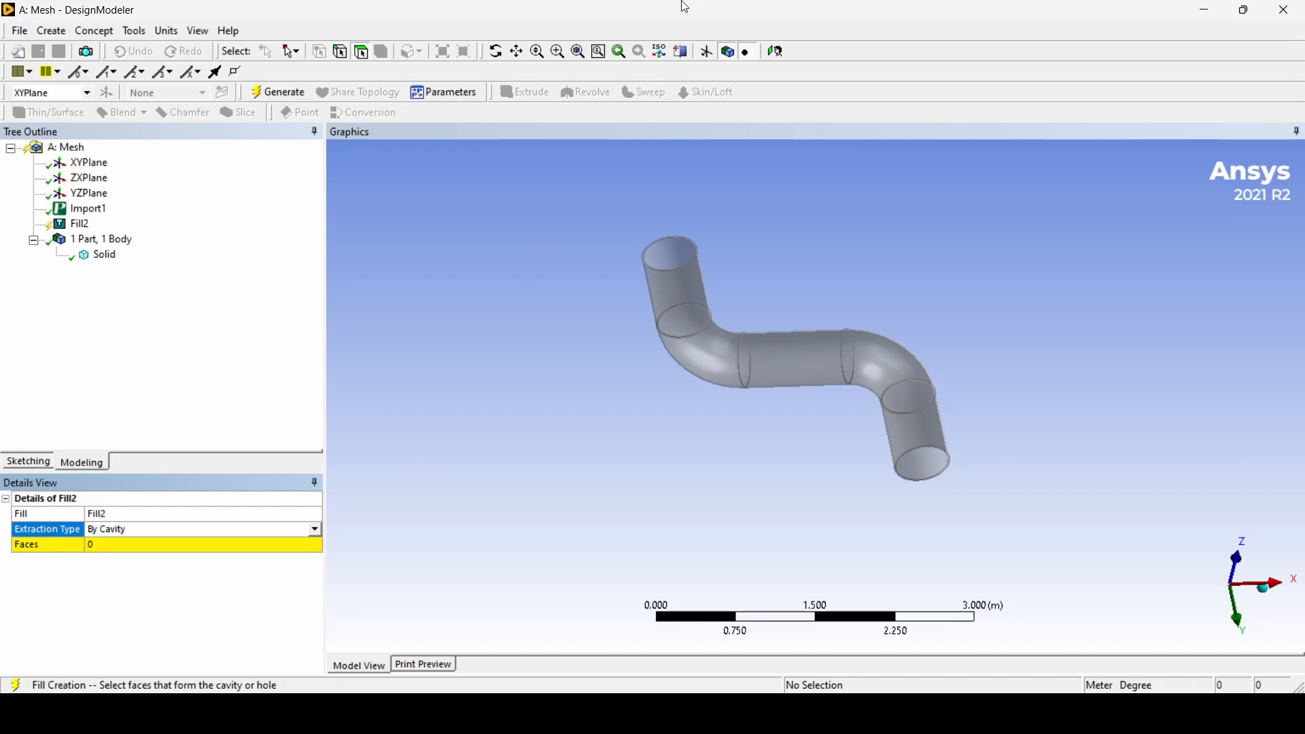
{"action": "left_click", "coordinate": [316, 531]}
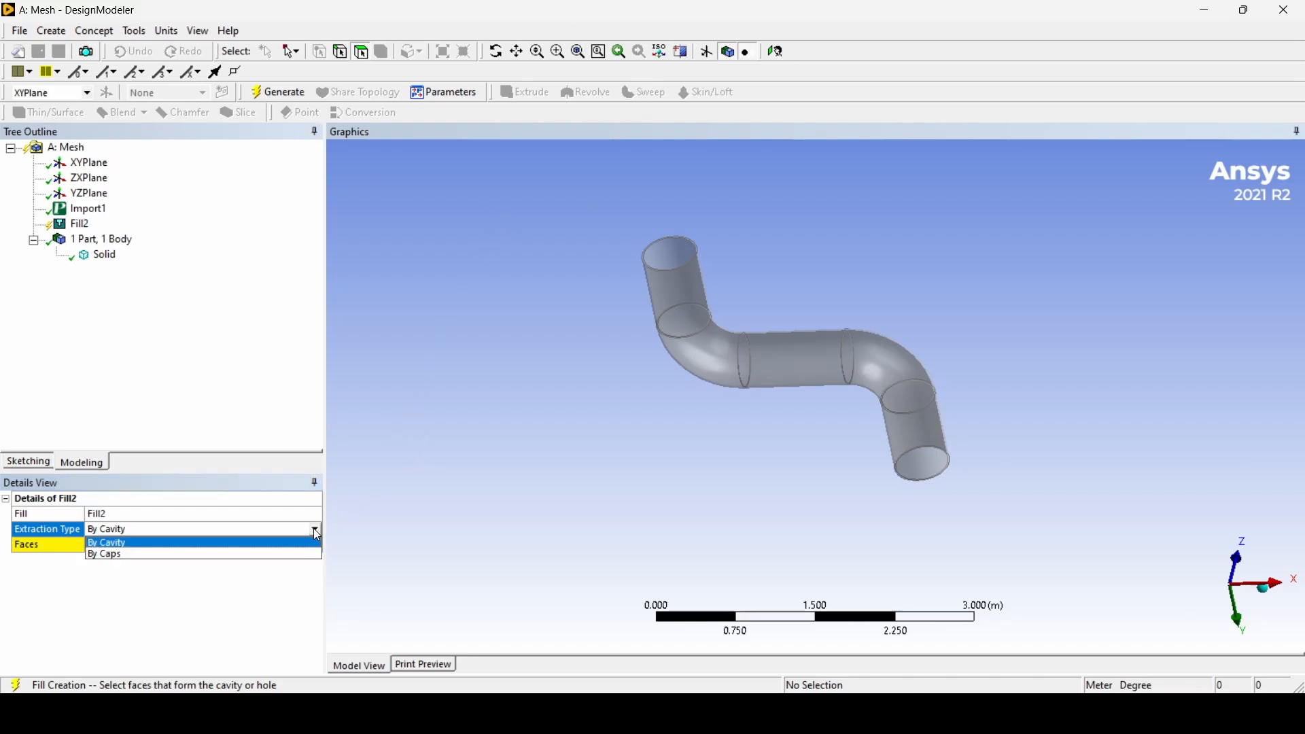
{"action": "left_click", "coordinate": [151, 555]}
{"action": "left_click", "coordinate": [258, 554]}
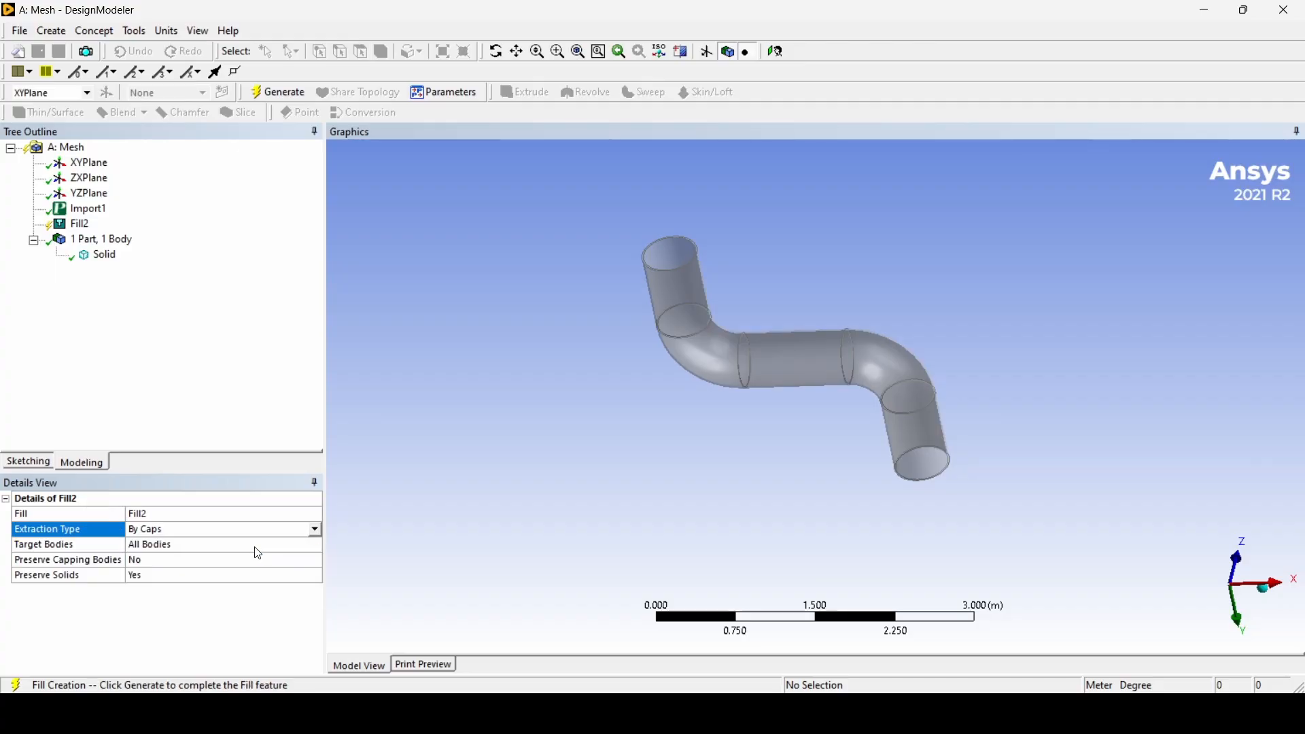
{"action": "left_click", "coordinate": [314, 530]}
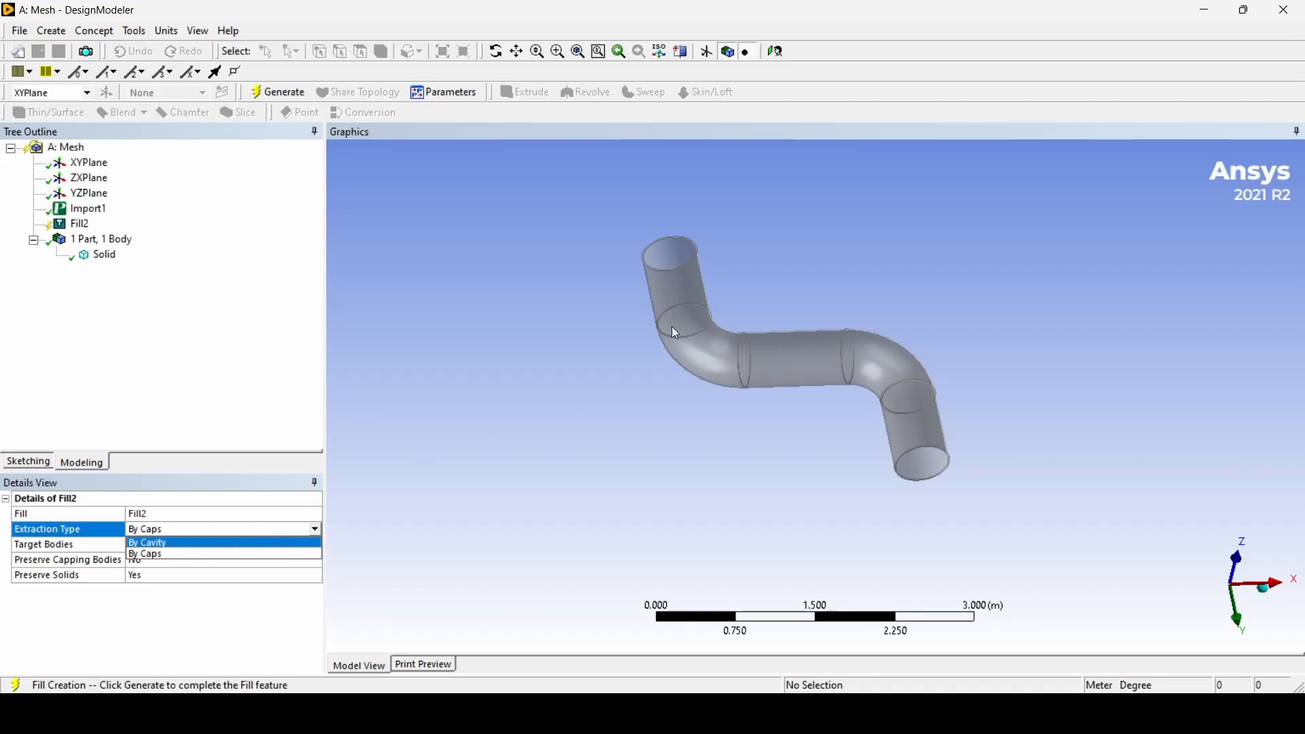
{"action": "middle_click_drag", "start_coordinate": [676, 333], "coordinate": [577, 304]}
{"action": "scroll", "coordinate": [598, 313], "scroll_direction": "up", "scroll_amount": 1}
{"action": "scroll", "coordinate": [566, 295], "scroll_direction": "down", "scroll_amount": 1}
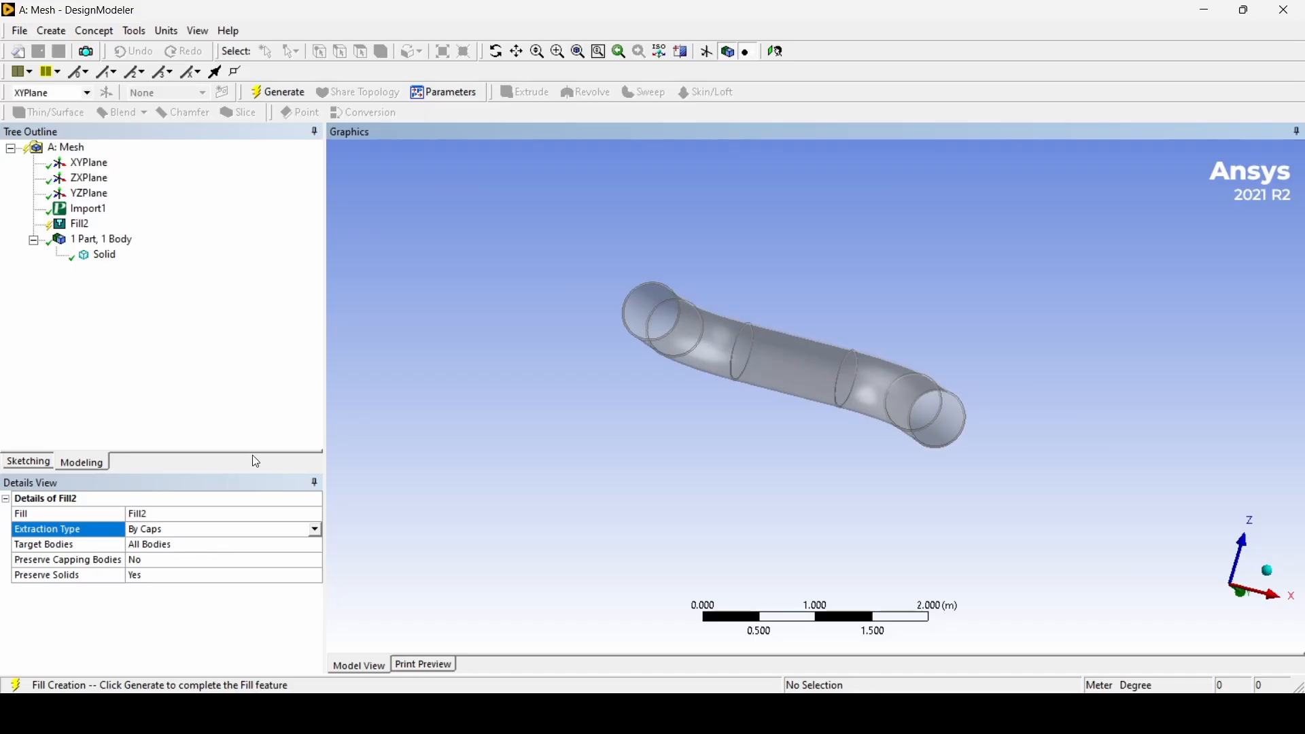
{"action": "scroll", "coordinate": [653, 347], "scroll_direction": "up", "scroll_amount": 1}
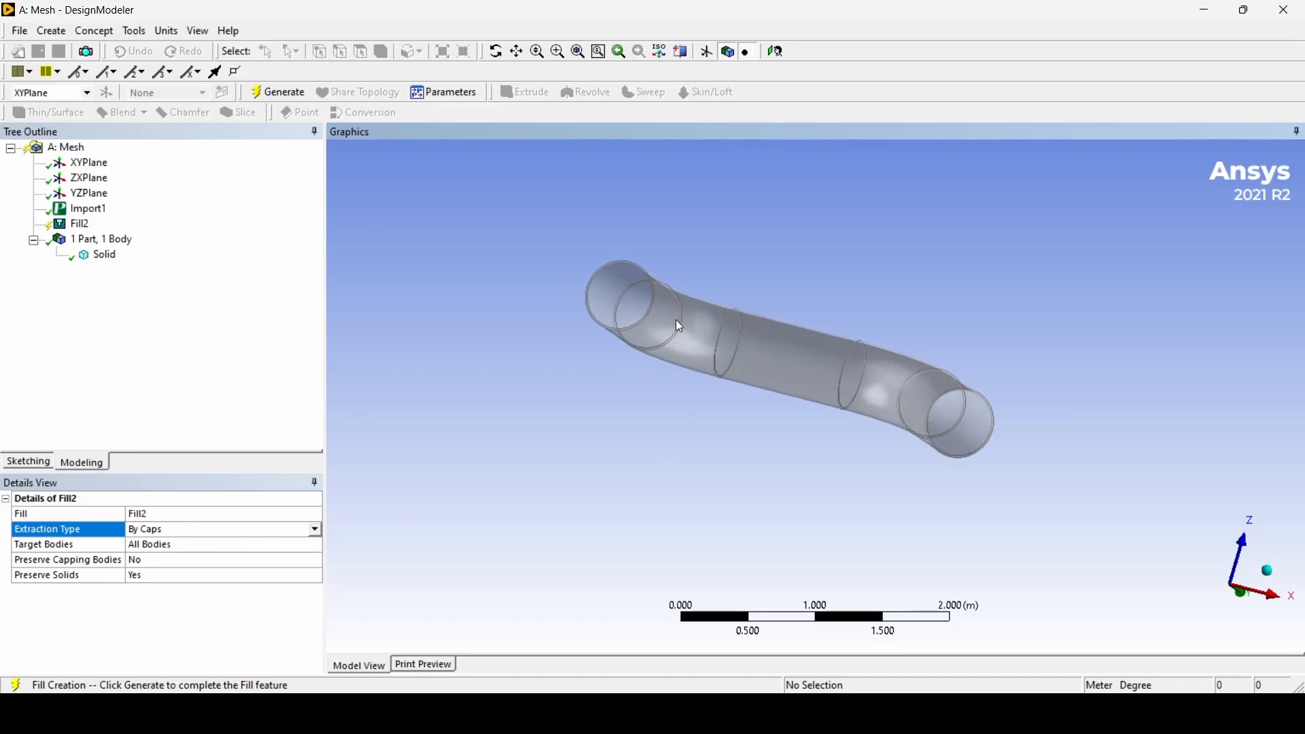
{"action": "middle_click_drag", "start_coordinate": [590, 295], "coordinate": [1012, 478]}
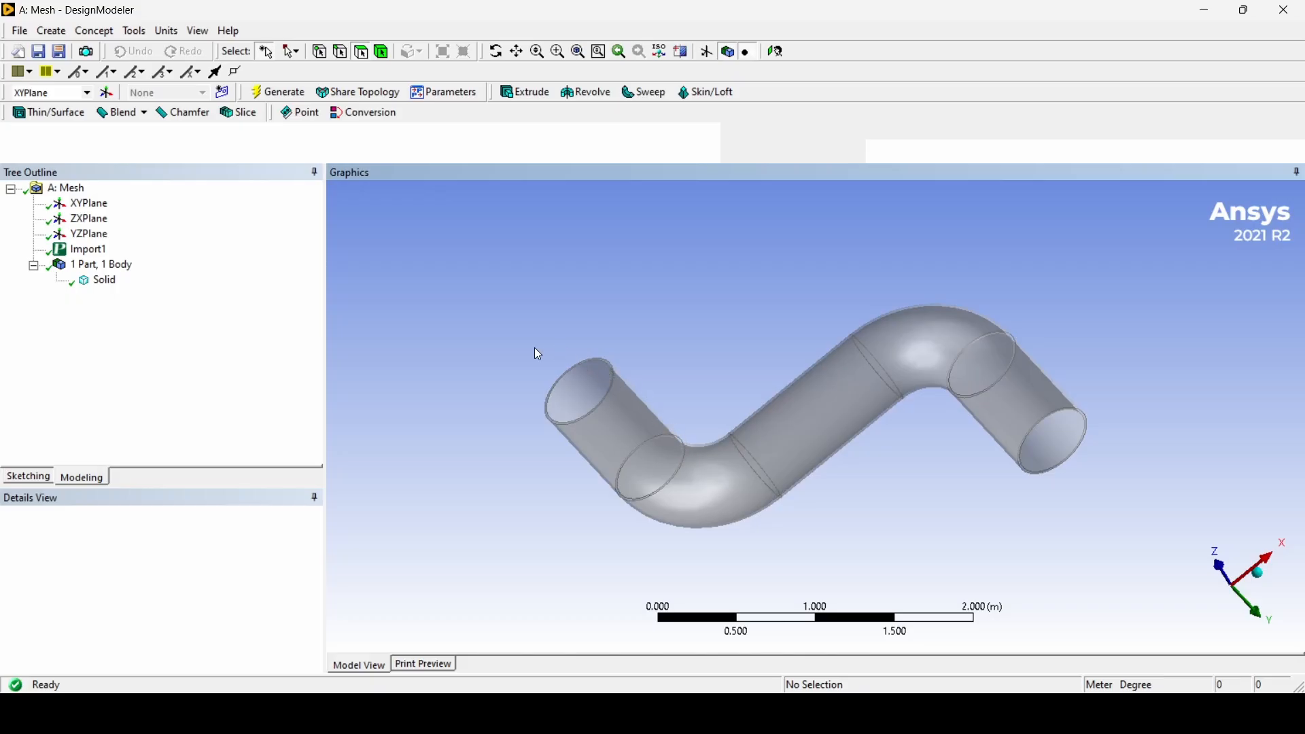
- Create a surface from the inner circular edge at one open end of the pipe and generate it
{"action": "left_click", "coordinate": [94, 30]}
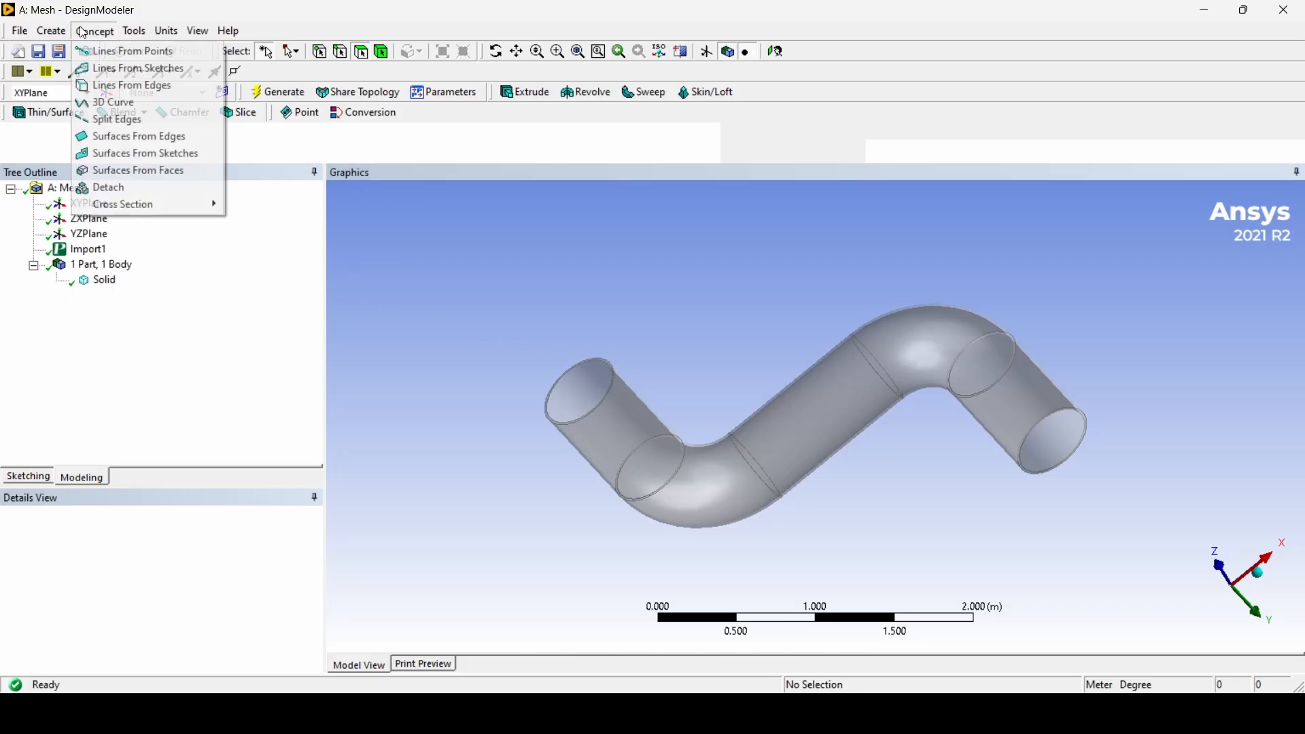
{"action": "left_click", "coordinate": [121, 140]}
{"action": "scroll", "coordinate": [549, 378], "scroll_direction": "up", "scroll_amount": 3}
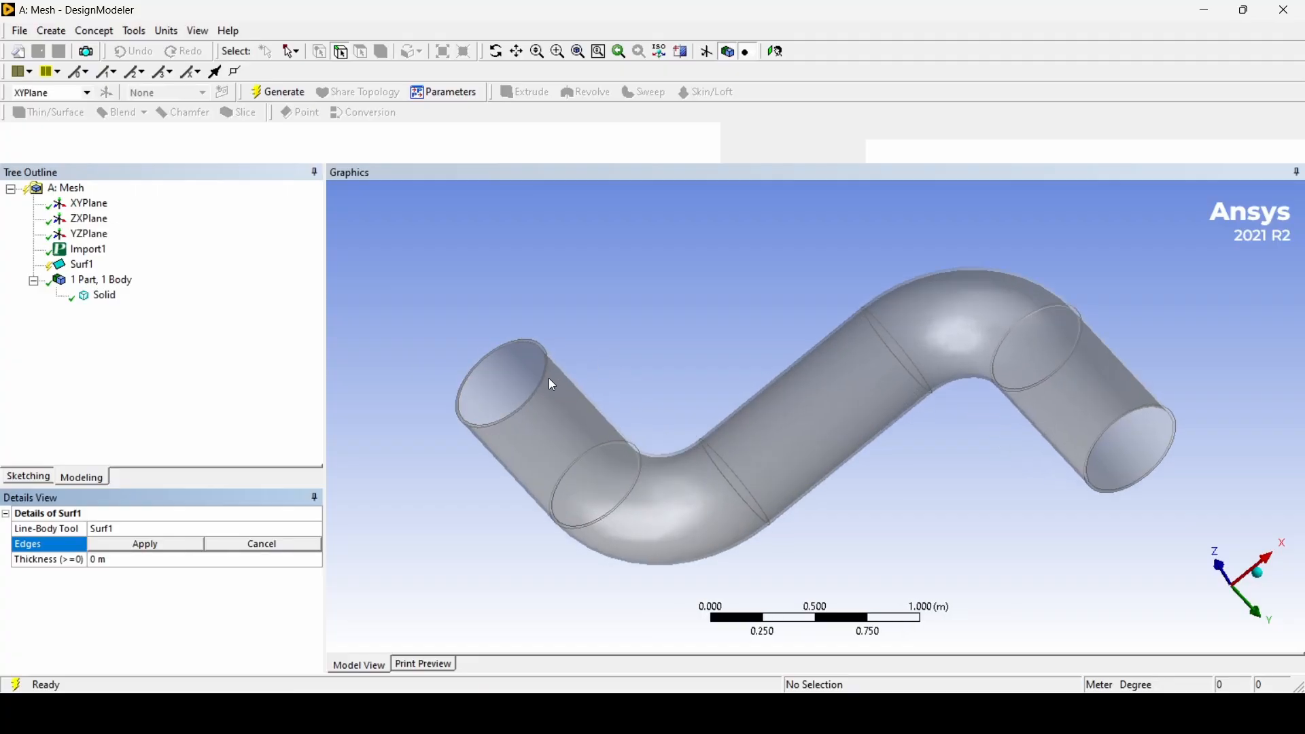
{"action": "scroll", "coordinate": [548, 378], "scroll_direction": "down", "scroll_amount": 1}
{"action": "middle_click_drag", "start_coordinate": [549, 378], "coordinate": [548, 406]}
{"action": "scroll", "coordinate": [519, 410], "scroll_direction": "up", "scroll_amount": 5}
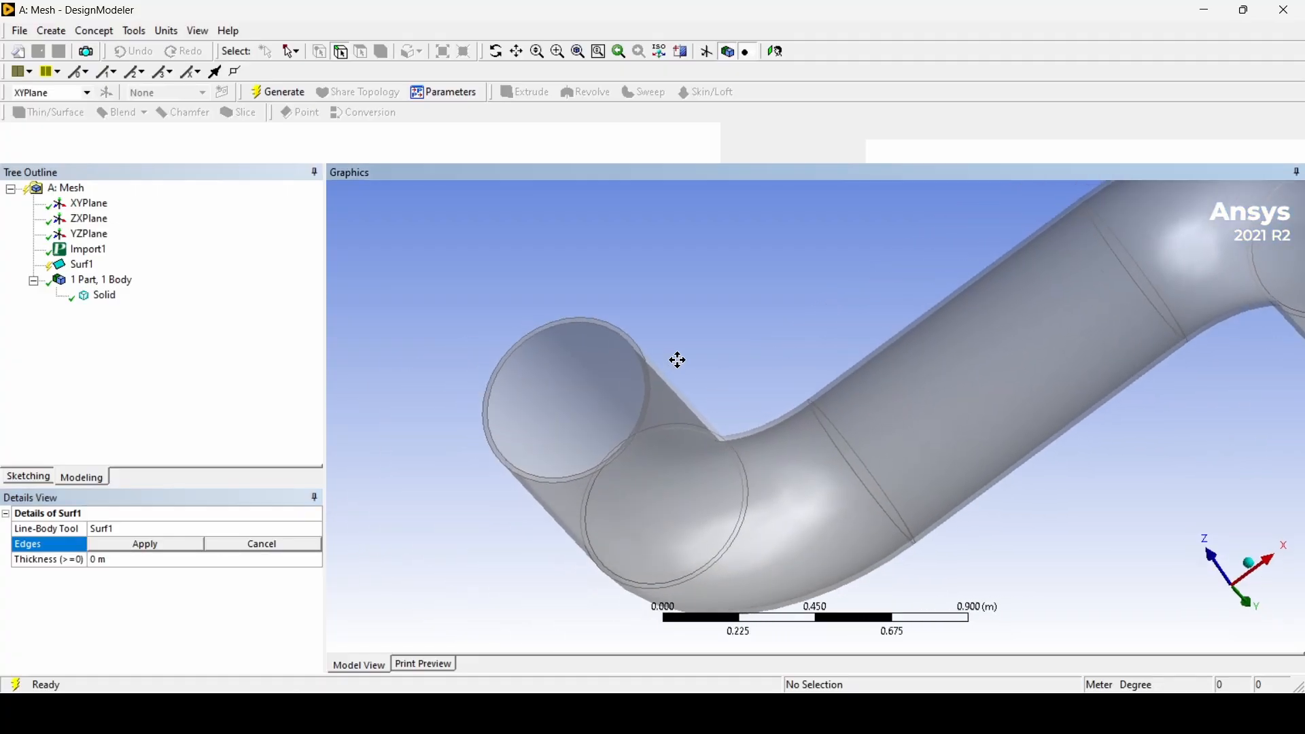
{"action": "middle_click_drag", "start_coordinate": [646, 336], "coordinate": [603, 370]}
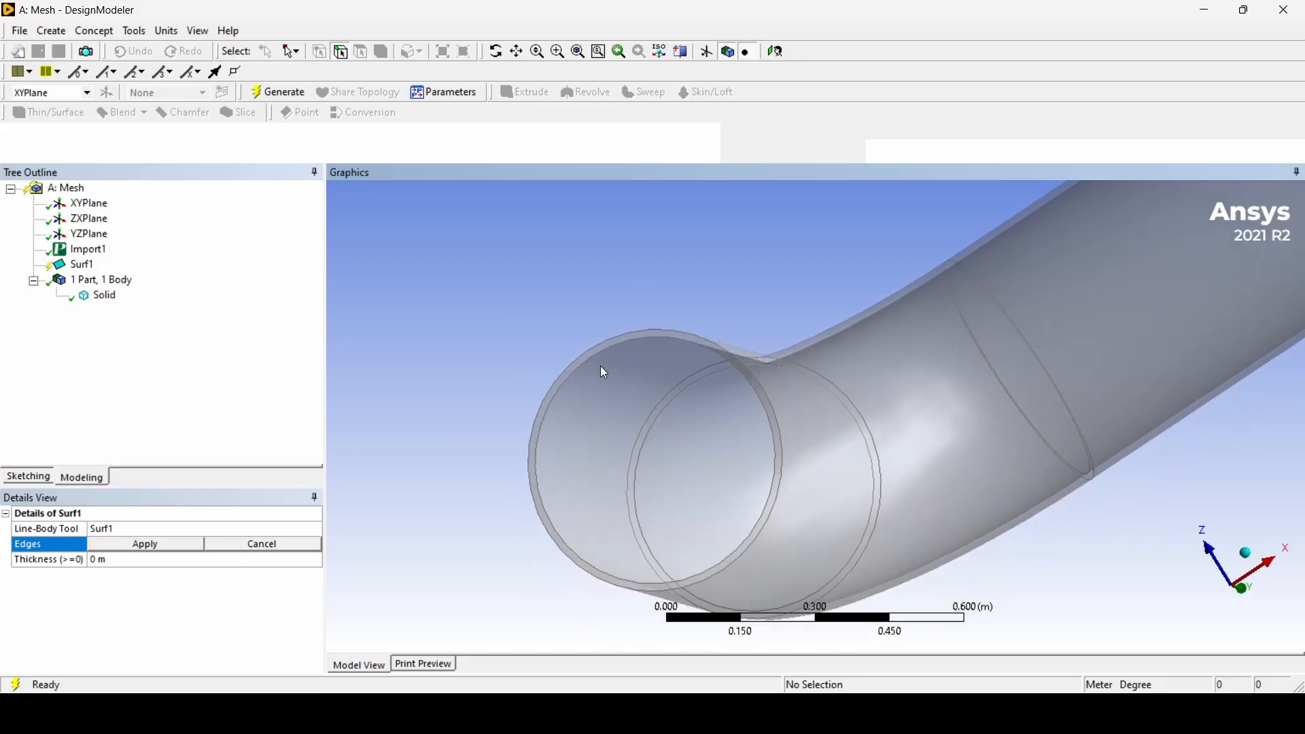
{"action": "left_click", "coordinate": [588, 359]}
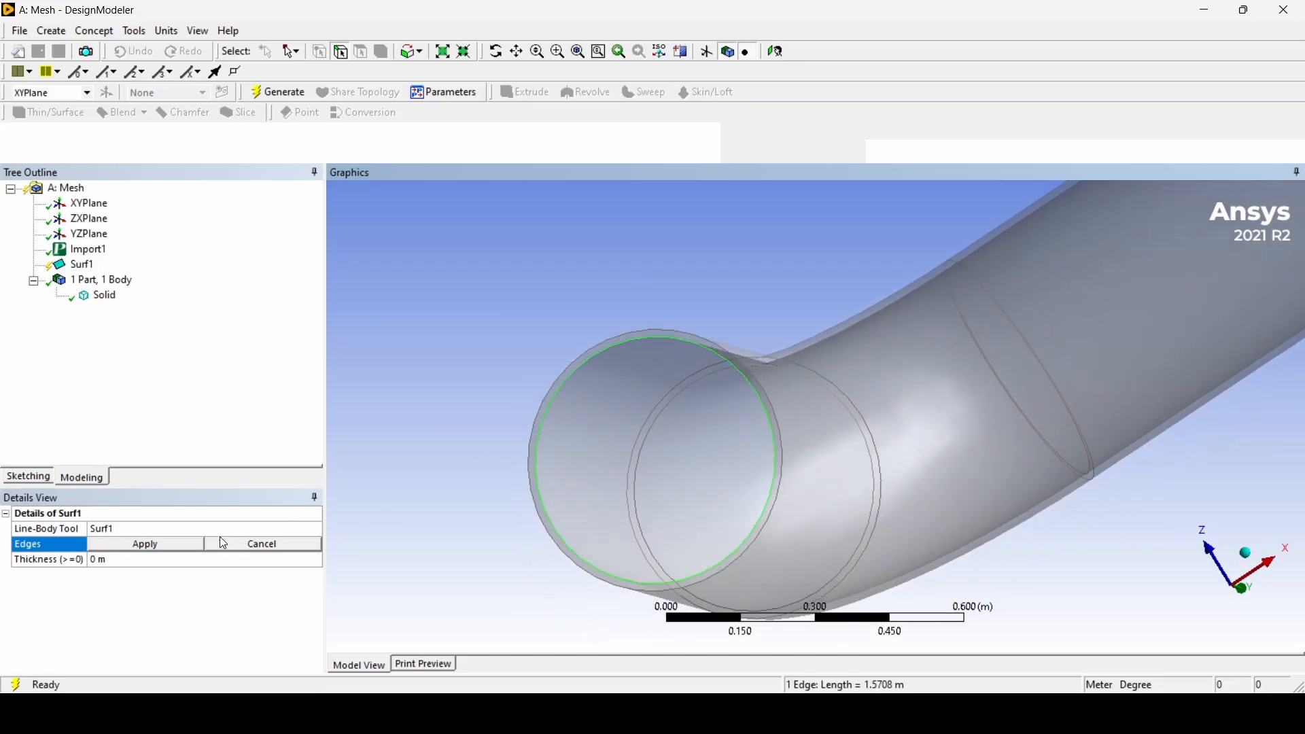
{"action": "left_click", "coordinate": [193, 546]}
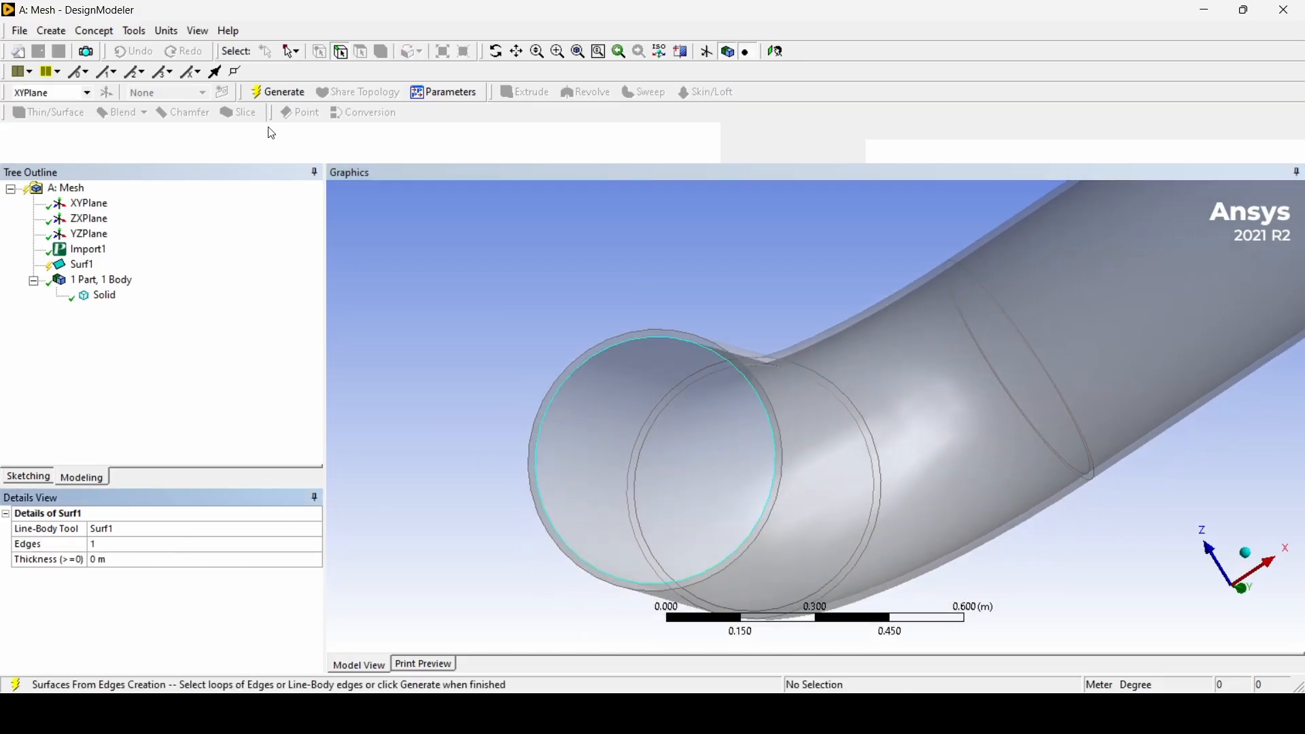
{"action": "left_click", "coordinate": [284, 97]}
{"action": "scroll", "coordinate": [489, 350], "scroll_direction": "down", "scroll_amount": 3}
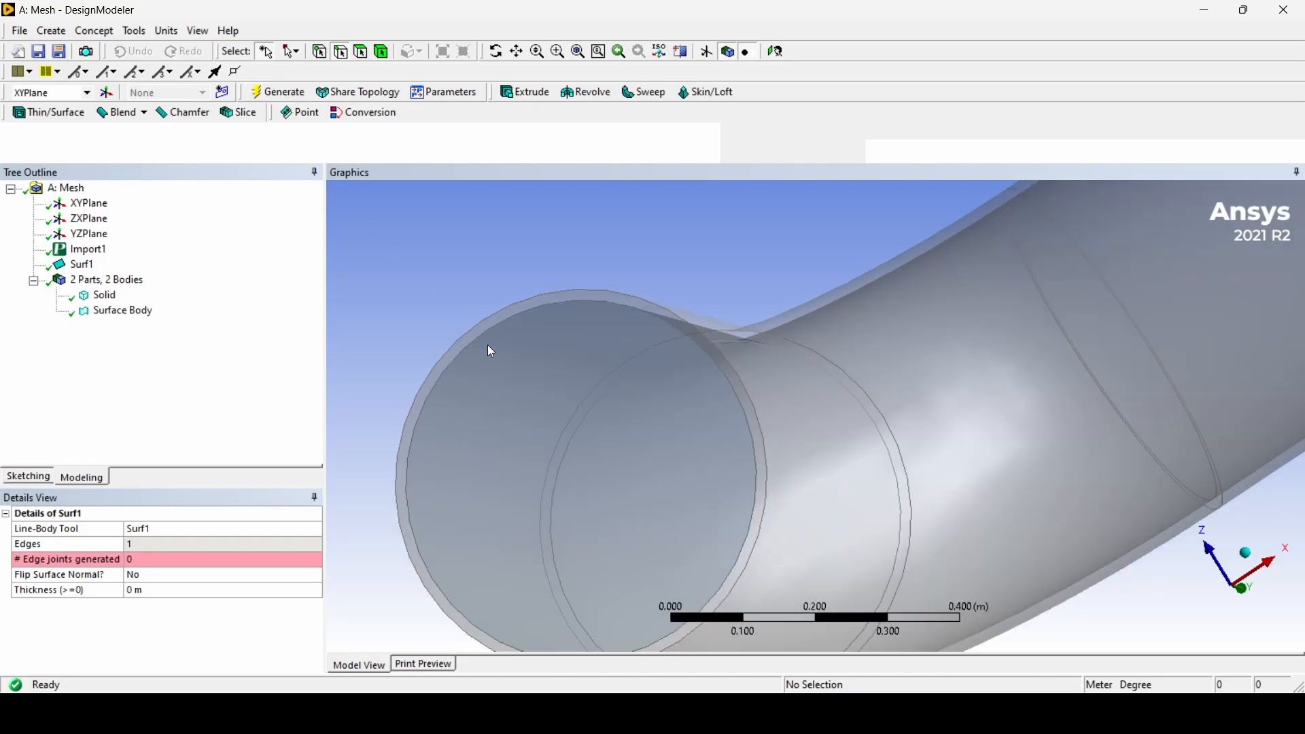
- Cap the pipe's opposite open end with a surface generated from its inner circular edge
{"action": "middle_click_drag", "start_coordinate": [599, 385], "coordinate": [600, 454]}
{"action": "scroll", "coordinate": [599, 454], "scroll_direction": "down", "scroll_amount": 5}
{"action": "middle_click_drag", "start_coordinate": [888, 399], "coordinate": [749, 452]}
{"action": "scroll", "coordinate": [737, 411], "scroll_direction": "up", "scroll_amount": 5}
{"action": "middle_click_drag", "start_coordinate": [707, 387], "coordinate": [668, 406]}
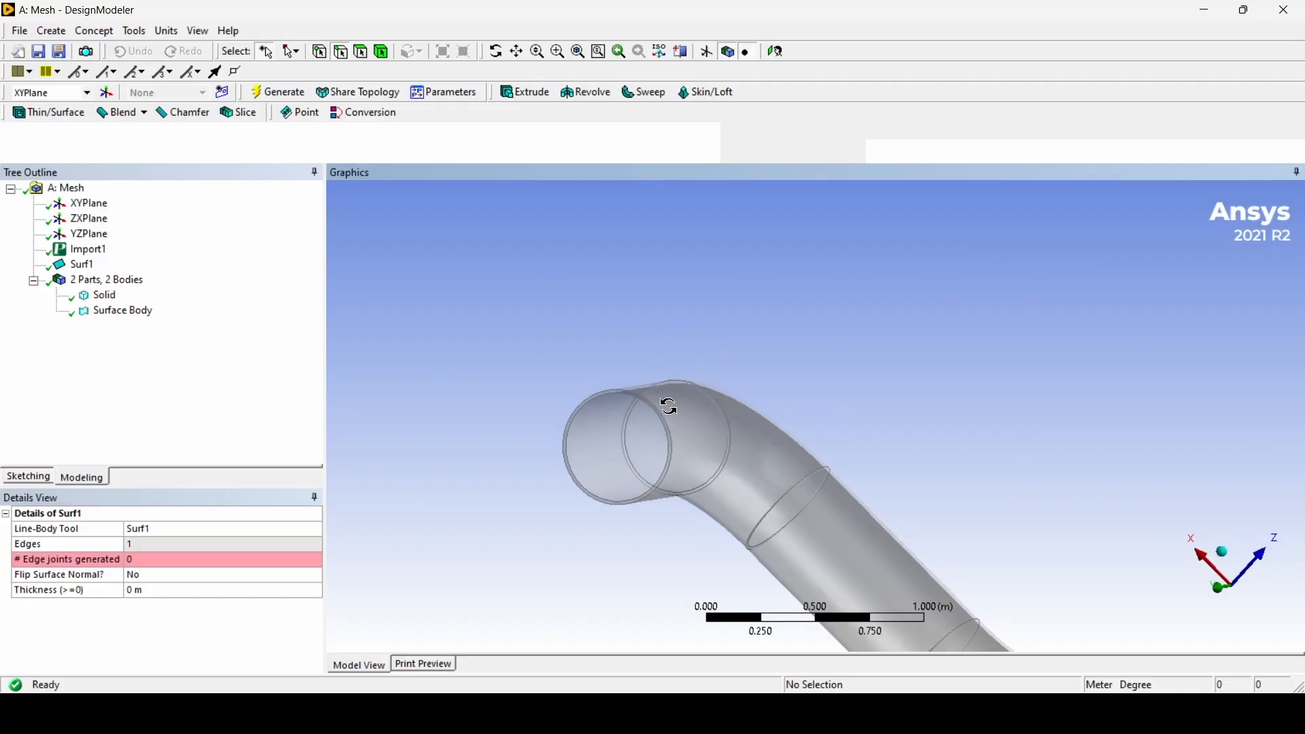
{"action": "left_click", "coordinate": [95, 32]}
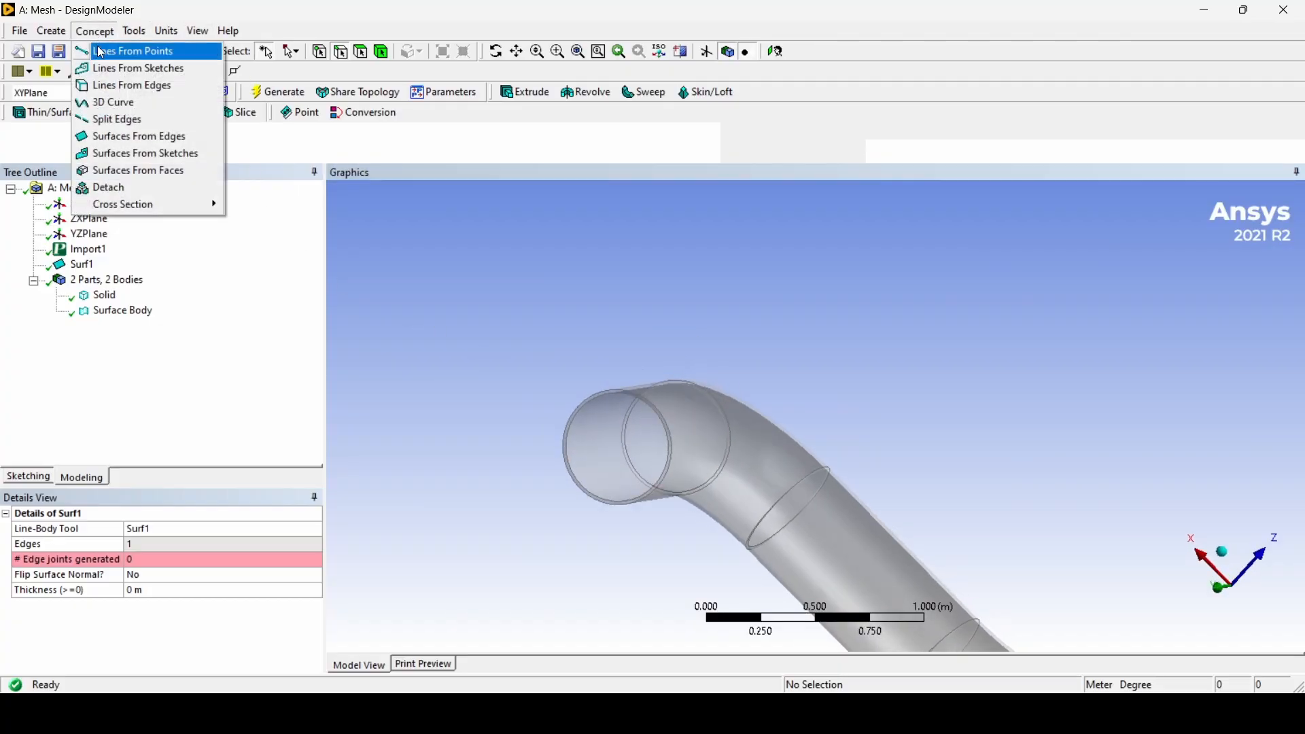
{"action": "left_click", "coordinate": [116, 138]}
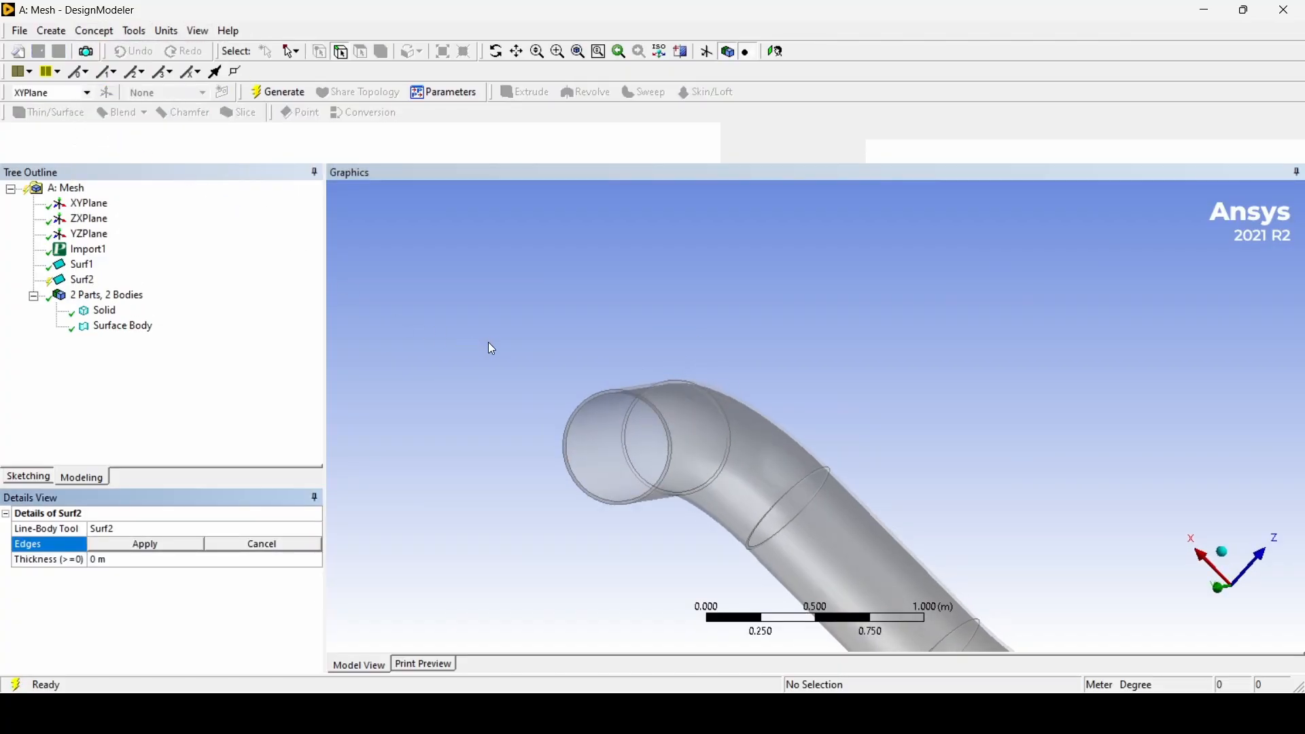
{"action": "scroll", "coordinate": [524, 393], "scroll_direction": "up", "scroll_amount": 3}
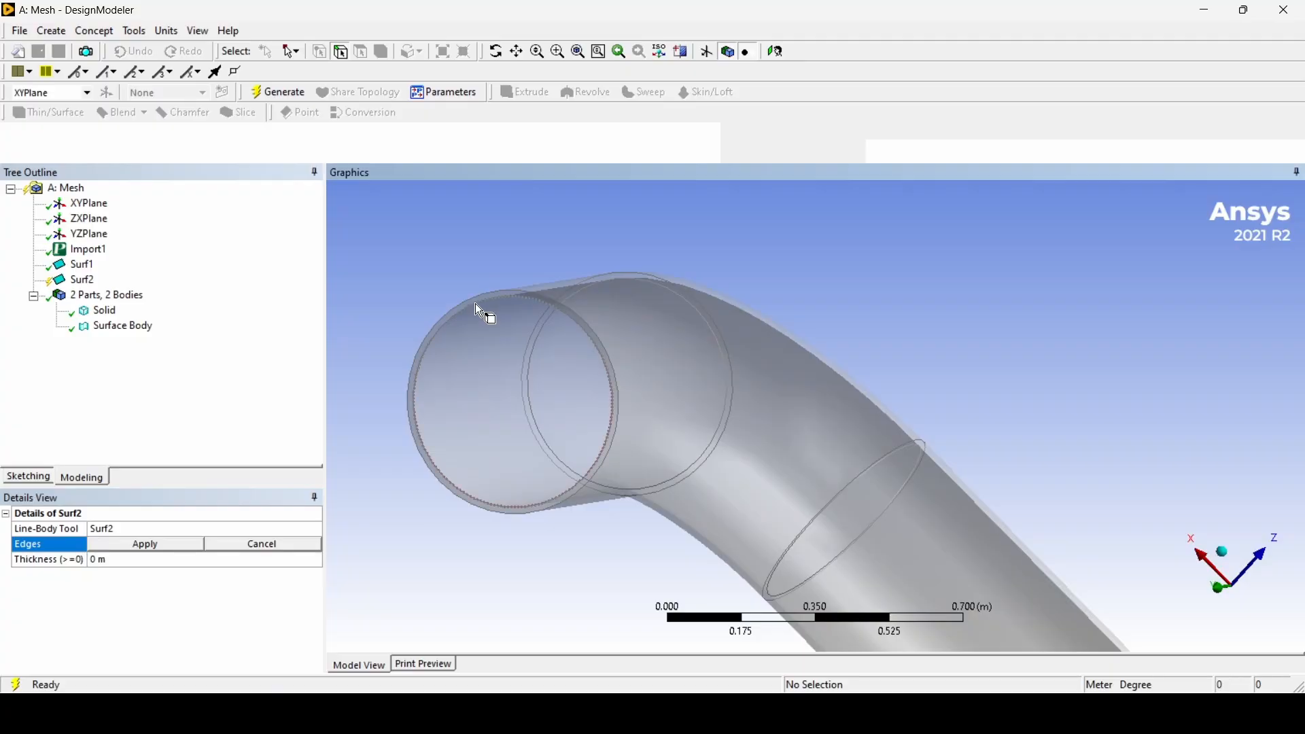
{"action": "middle_click_drag", "start_coordinate": [469, 316], "coordinate": [444, 294]}
{"action": "left_click", "coordinate": [428, 251]}
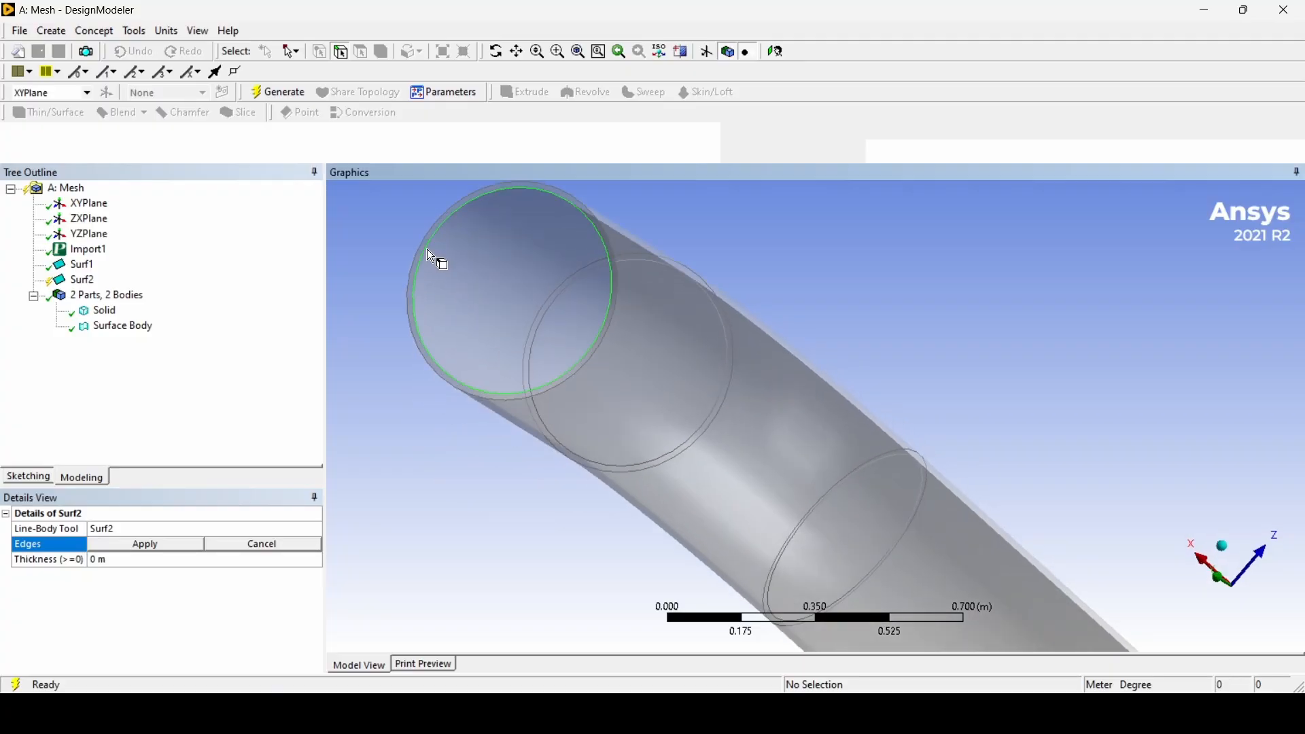
{"action": "left_click", "coordinate": [177, 542]}
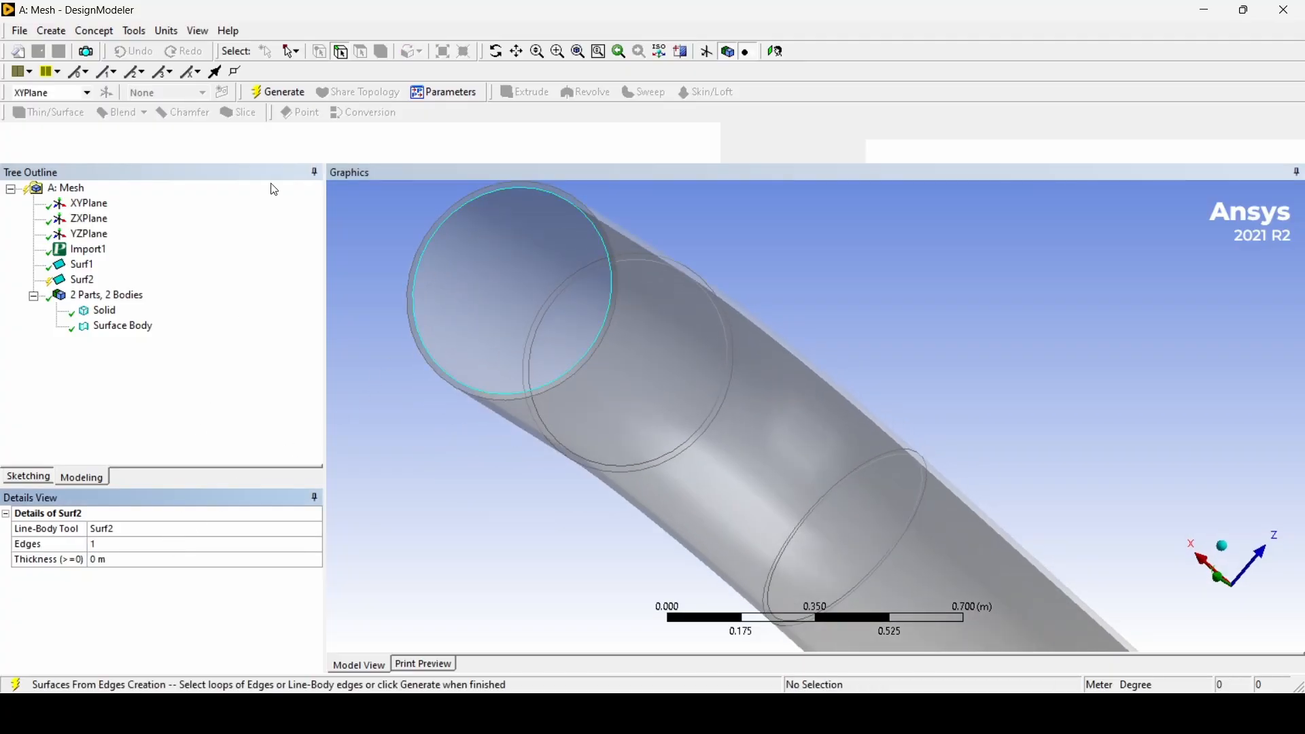
{"action": "left_click", "coordinate": [292, 92]}
{"action": "scroll", "coordinate": [577, 376], "scroll_direction": "up", "scroll_amount": 2}
{"action": "scroll", "coordinate": [578, 376], "scroll_direction": "down", "scroll_amount": 4}
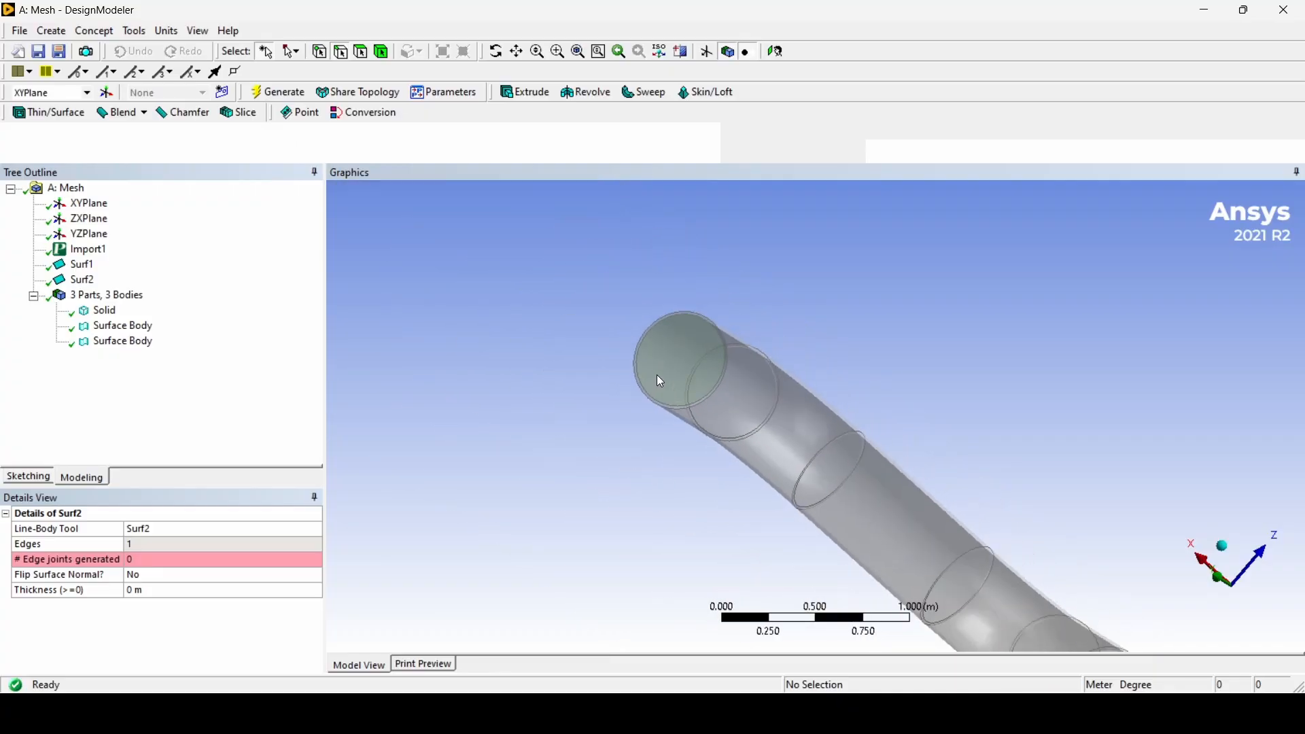
- Fill the pipe's interior using the By Caps extraction type and generate the fluid volume
{"action": "mouse_move", "coordinate": [660, 381]}
{"action": "middle_mouse_down"}
{"action": "mouse_move", "coordinate": [711, 402]}
{"action": "mouse_move", "coordinate": [653, 297]}
{"action": "mouse_move", "coordinate": [560, 283]}
{"action": "mouse_move", "coordinate": [829, 327]}
{"action": "mouse_move", "coordinate": [784, 341]}
{"action": "mouse_move", "coordinate": [854, 378]}
{"action": "mouse_move", "coordinate": [842, 435]}
{"action": "mouse_move", "coordinate": [755, 378]}
{"action": "mouse_move", "coordinate": [1009, 417]}
{"action": "middle_mouse_up"}
{"action": "scroll", "coordinate": [827, 410], "scroll_direction": "up", "scroll_amount": 3}
{"action": "scroll", "coordinate": [834, 405], "scroll_direction": "down", "scroll_amount": 4}
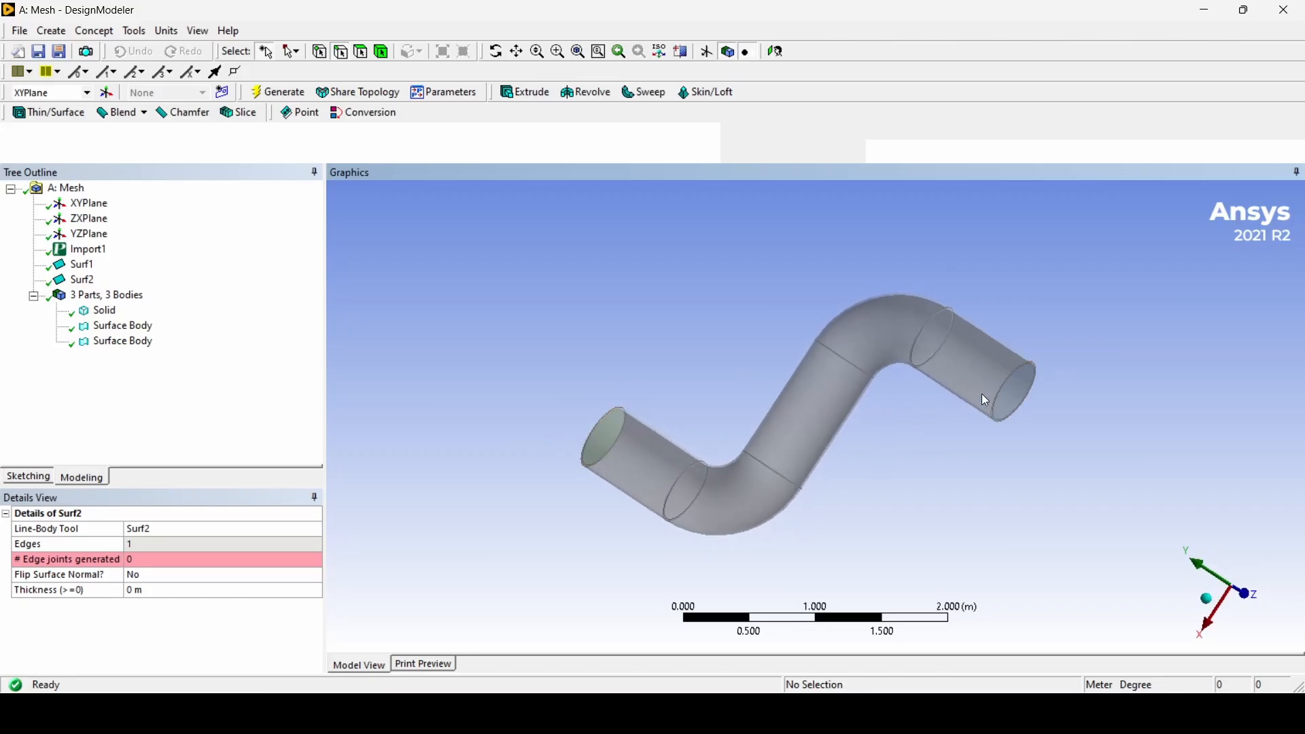
{"action": "scroll", "coordinate": [531, 472], "scroll_direction": "down", "scroll_amount": 3}
{"action": "middle_click_drag", "start_coordinate": [531, 472], "coordinate": [788, 451]}
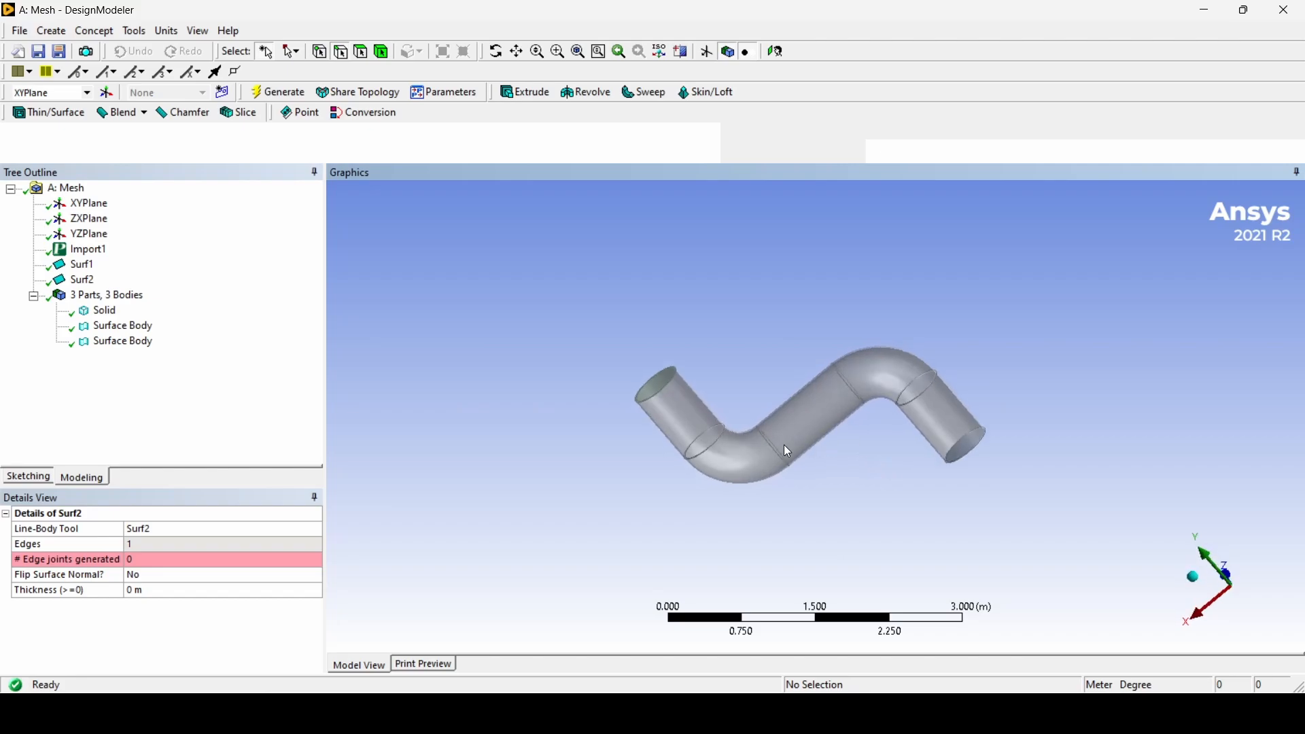
{"action": "left_click", "coordinate": [132, 29]}
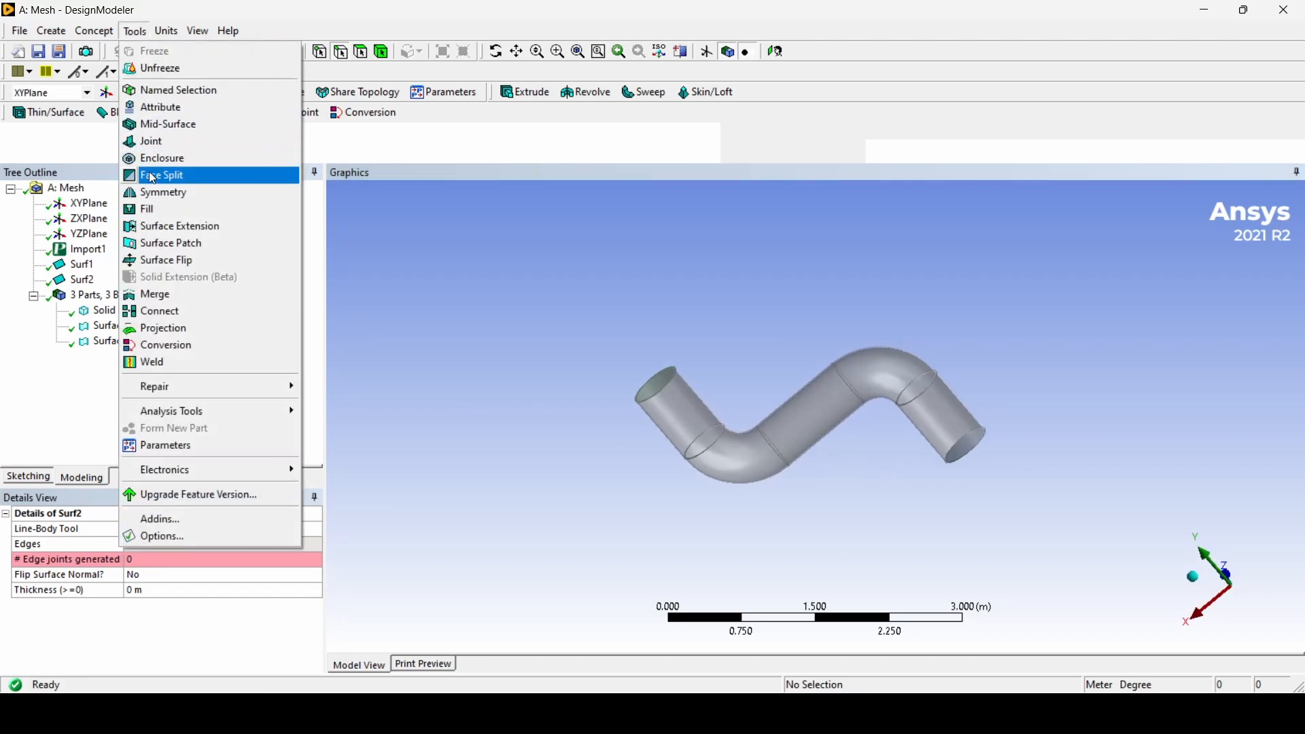
{"action": "left_click", "coordinate": [148, 210]}
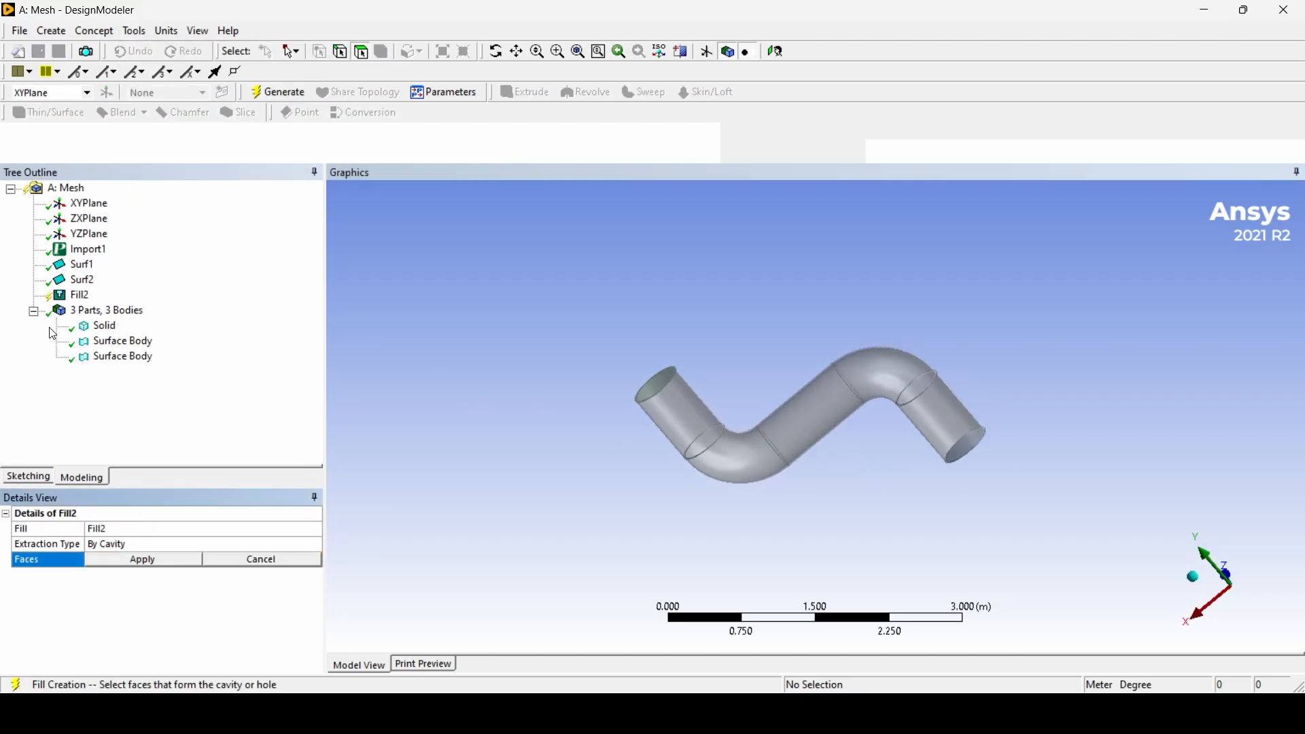
{"action": "left_click", "coordinate": [149, 544]}
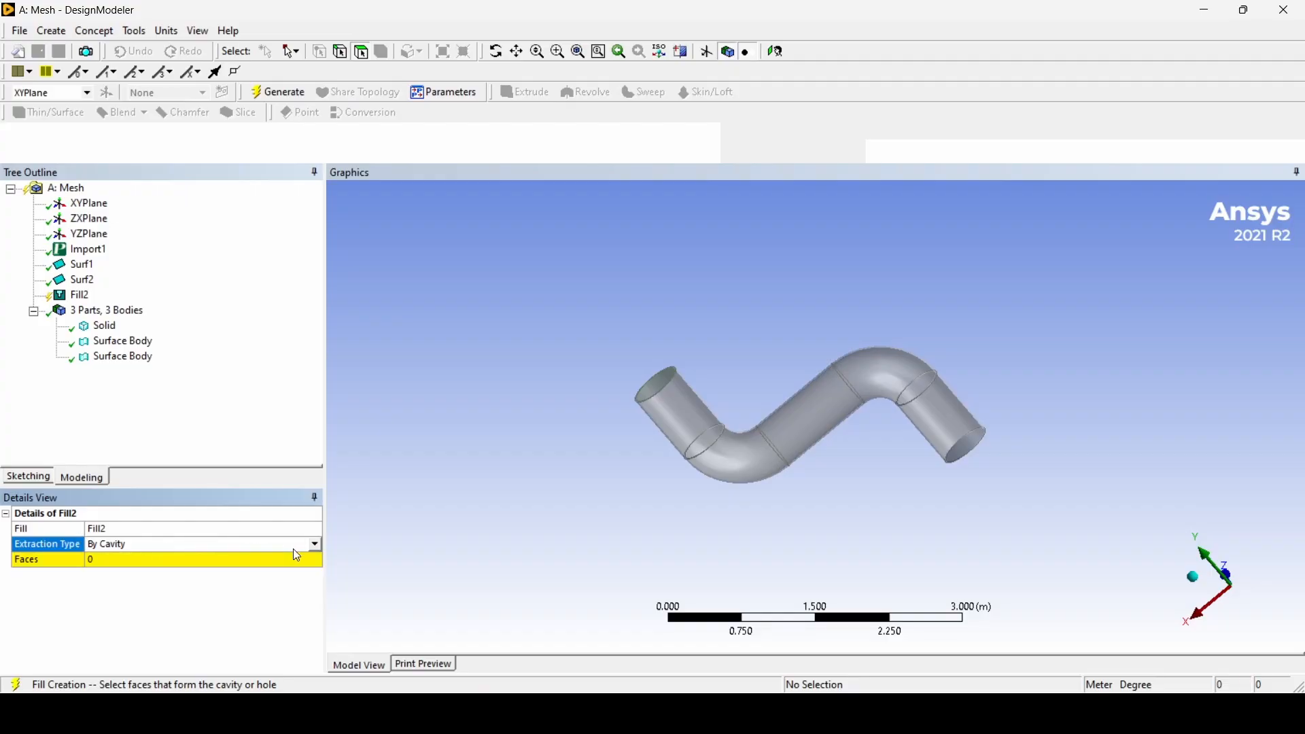
{"action": "left_click", "coordinate": [315, 546]}
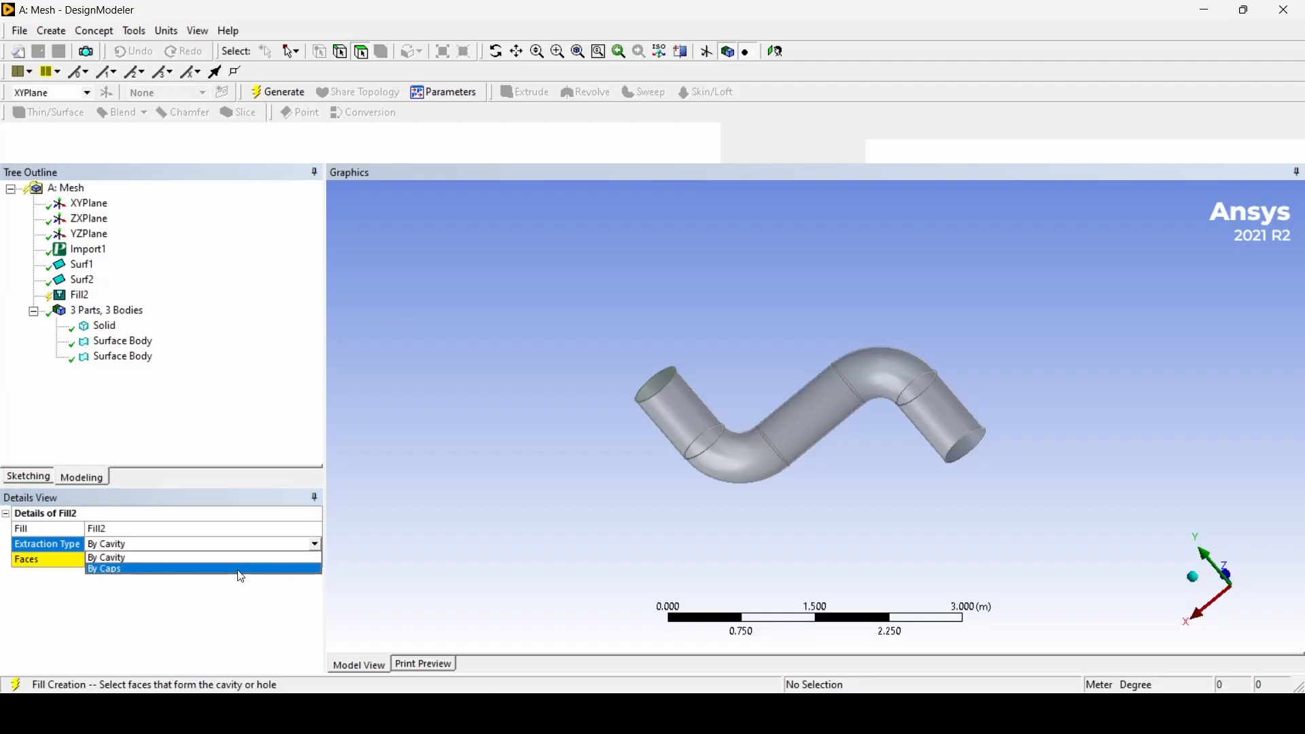
{"action": "left_click", "coordinate": [240, 569]}
{"action": "left_click", "coordinate": [289, 93]}
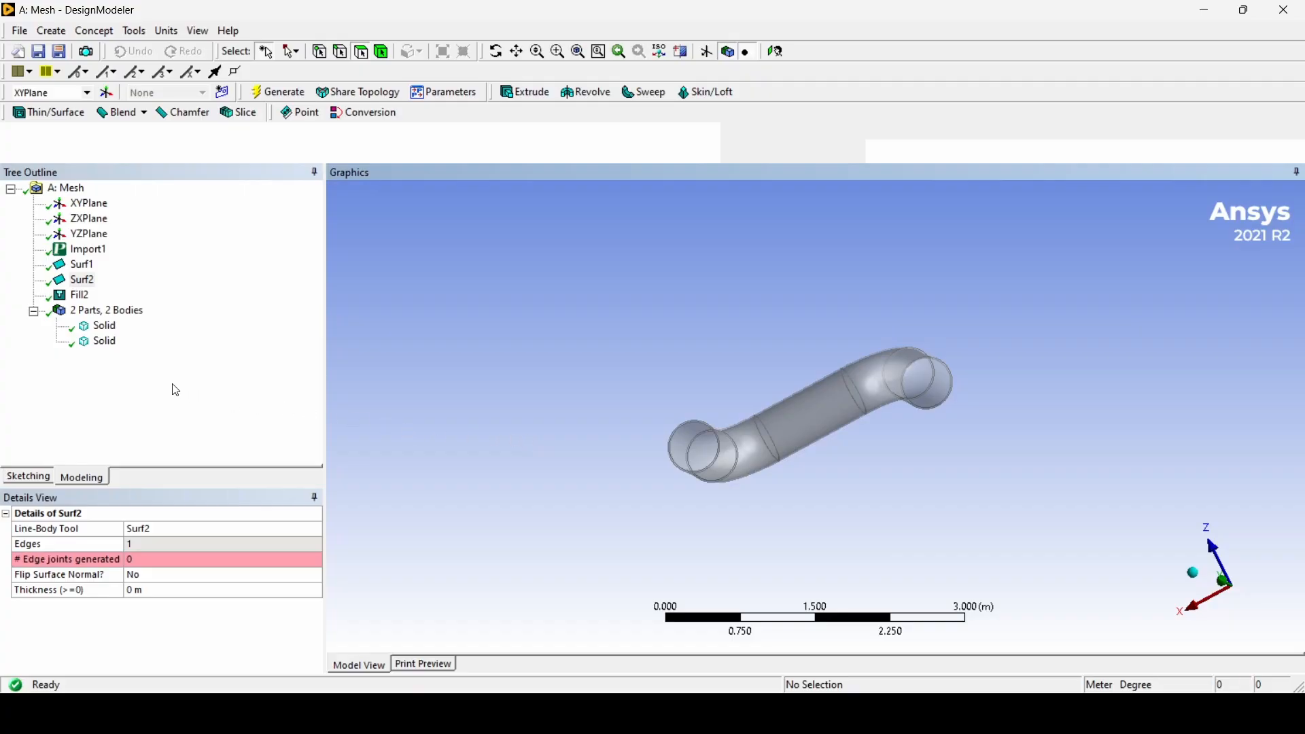
- Examine the pipe wall body and the filled interior body, highlighting each solid in turn
{"action": "left_click", "coordinate": [109, 329]}
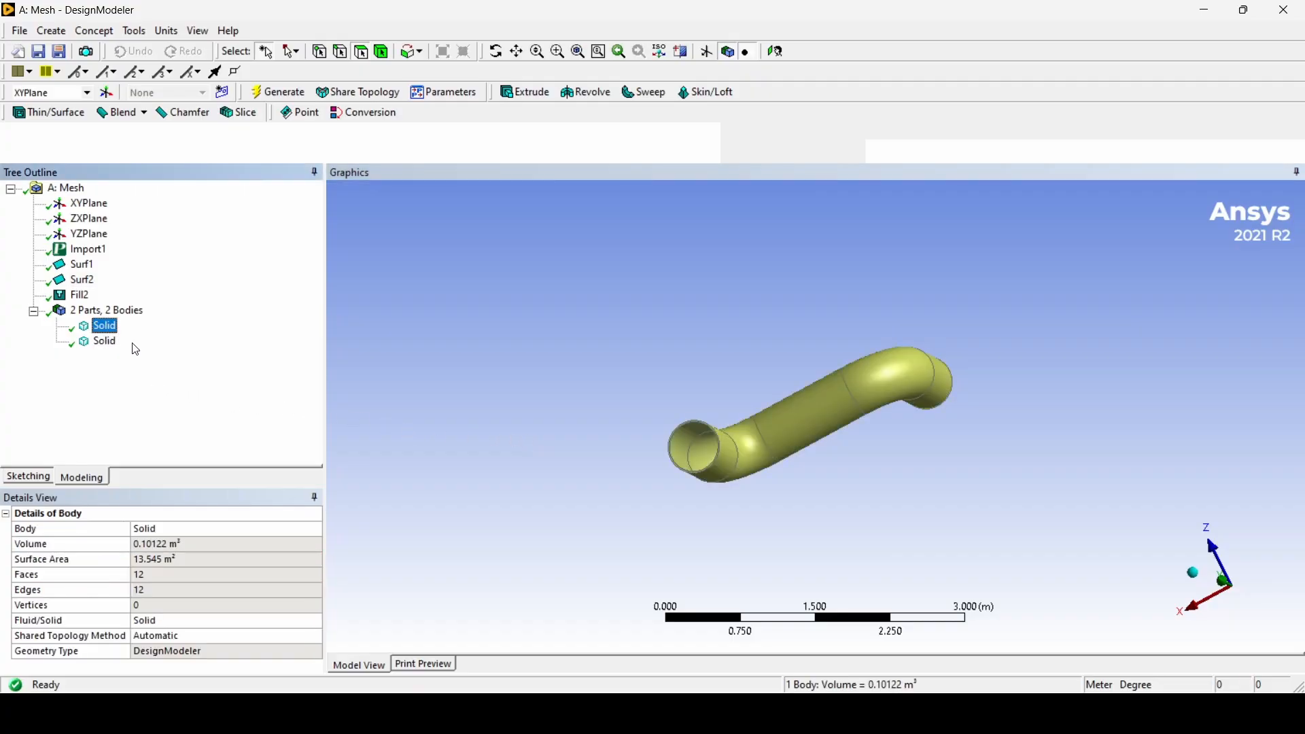
{"action": "scroll", "coordinate": [734, 421], "scroll_direction": "up", "scroll_amount": 2}
{"action": "mouse_move", "coordinate": [696, 457]}
{"action": "middle_mouse_down"}
{"action": "mouse_move", "coordinate": [618, 451]}
{"action": "mouse_move", "coordinate": [683, 464]}
{"action": "middle_mouse_up"}
{"action": "left_click", "coordinate": [105, 342]}
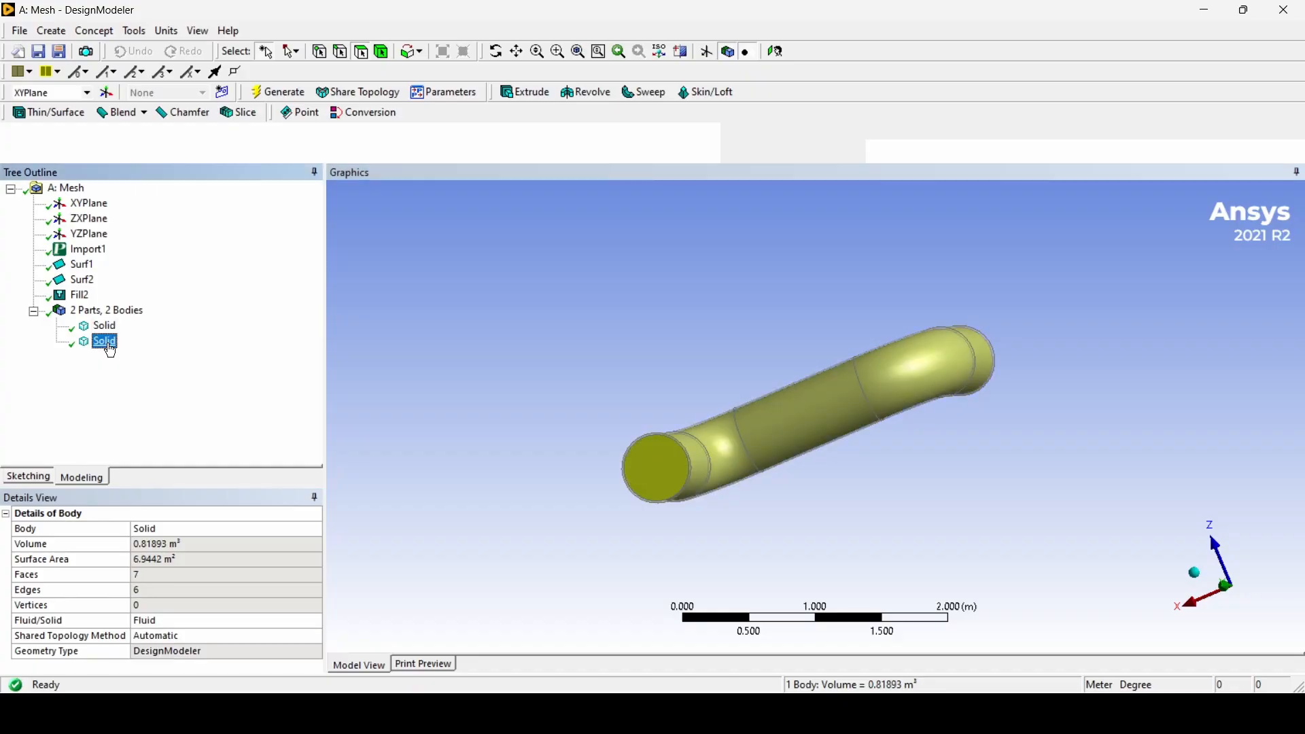
{"action": "middle_click_drag", "start_coordinate": [582, 445], "coordinate": [560, 434]}
{"action": "scroll", "coordinate": [585, 455], "scroll_direction": "up", "scroll_amount": 2}
{"action": "scroll", "coordinate": [571, 449], "scroll_direction": "down", "scroll_amount": 2}
{"action": "scroll", "coordinate": [547, 441], "scroll_direction": "up", "scroll_amount": 2}
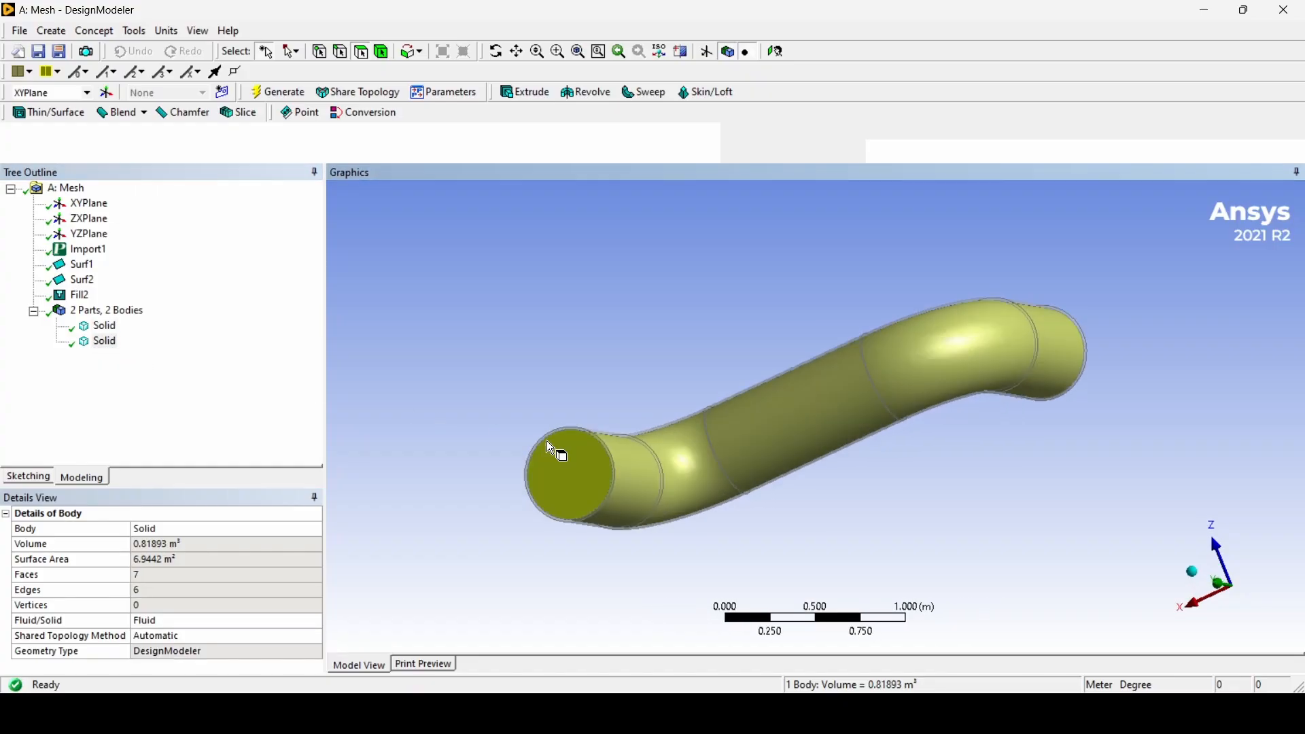
{"action": "scroll", "coordinate": [556, 452], "scroll_direction": "down", "scroll_amount": 2}
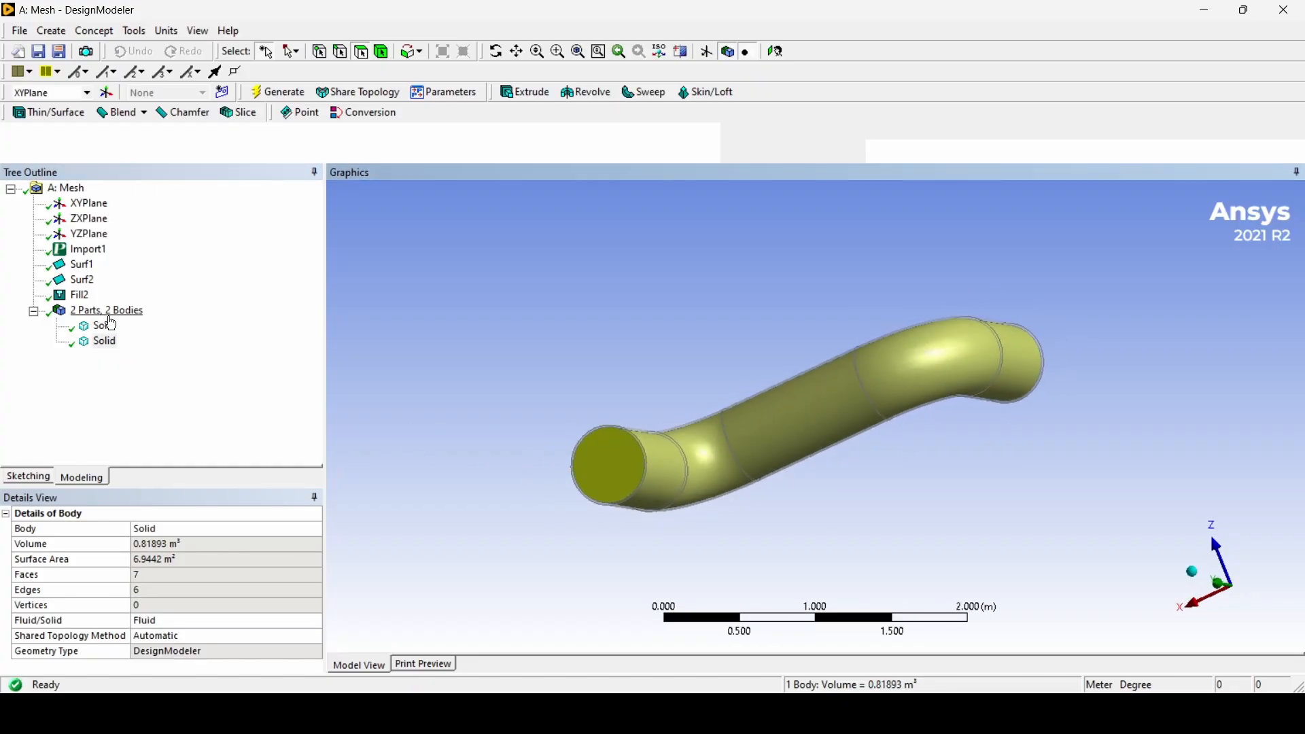
{"action": "left_click", "coordinate": [105, 327]}
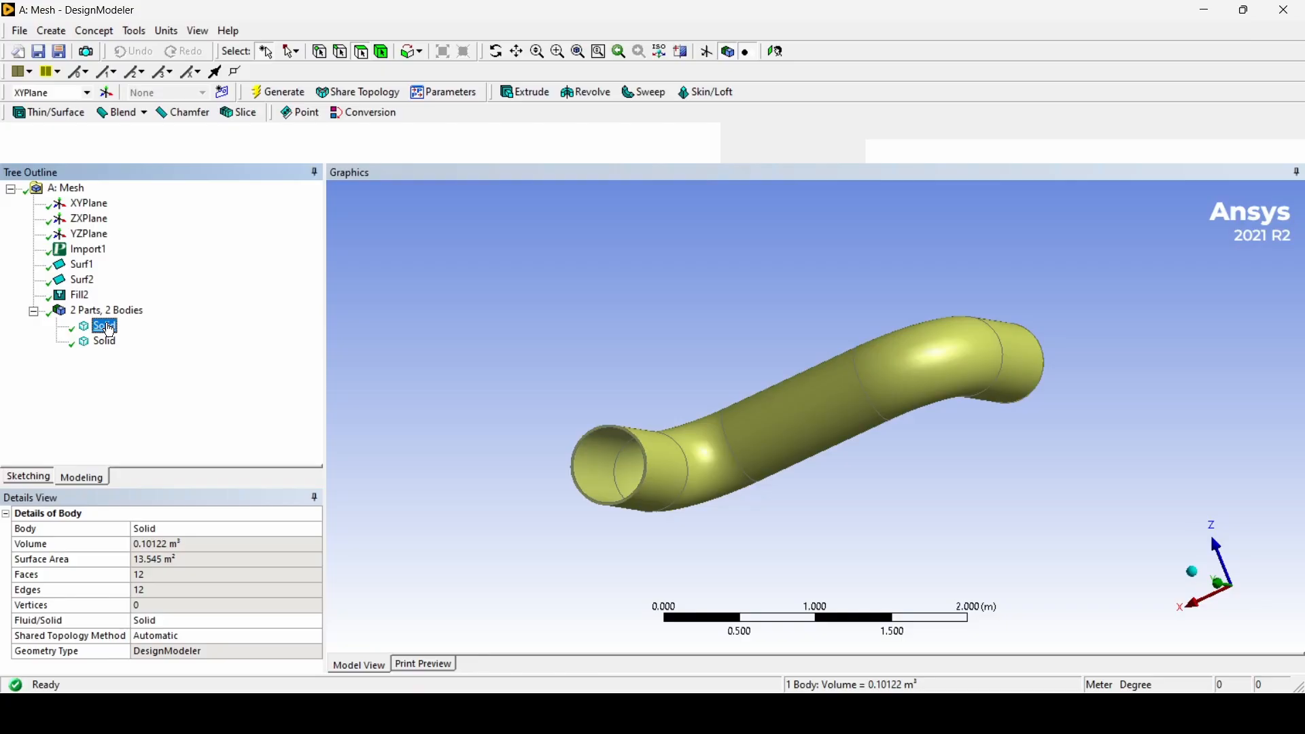
- Suppress the outer pipe wall solid so only the filled fluid body stays active, and select that fluid body
{"action": "right_click", "coordinate": [109, 330]}
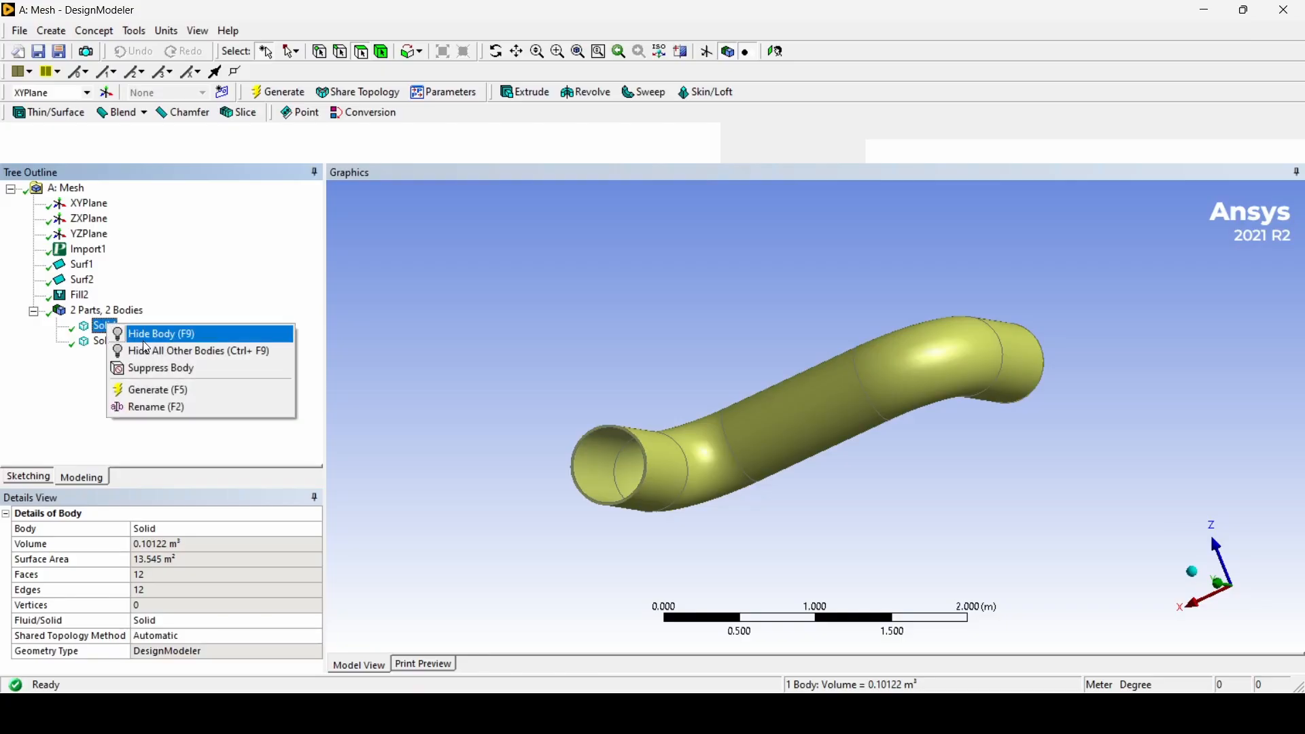
{"action": "left_click", "coordinate": [156, 370]}
{"action": "left_click", "coordinate": [104, 344]}
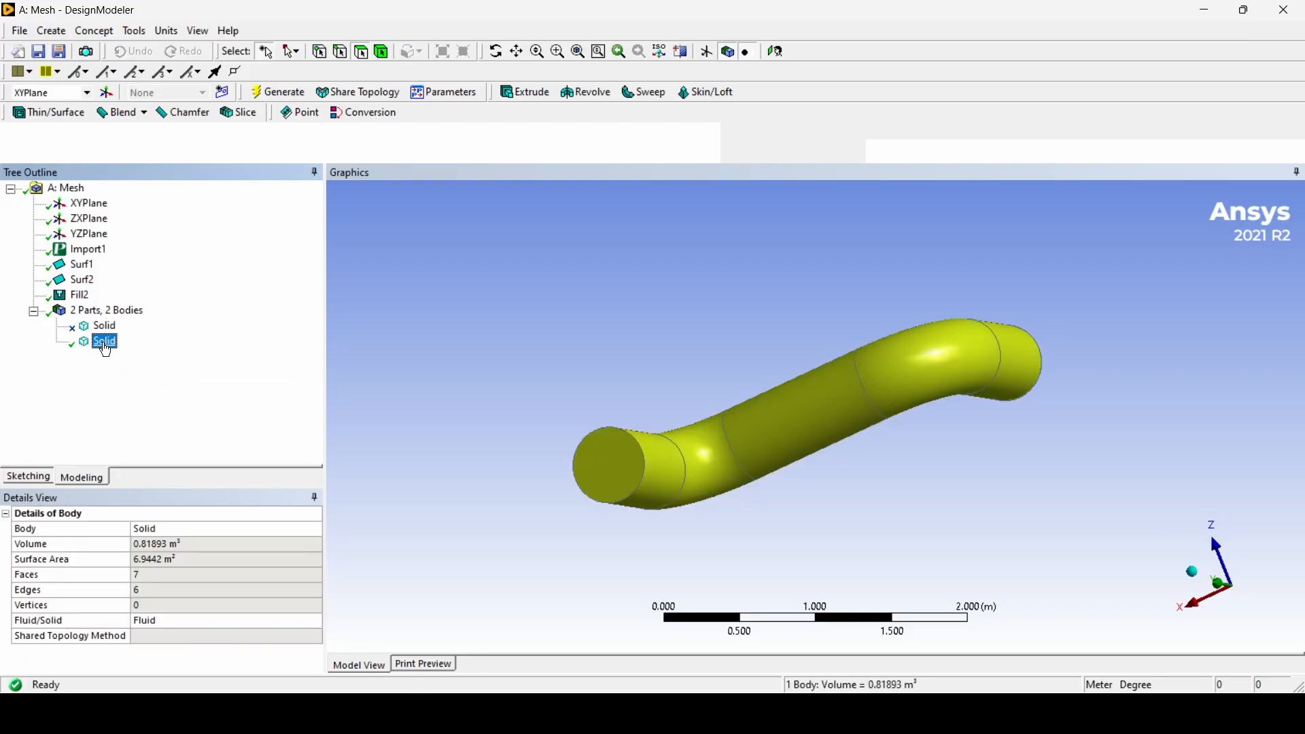
- Examine the fluid body's capped ends and compare it with the suppressed pipe wall body by highlighting each solid
{"action": "scroll", "coordinate": [761, 528], "scroll_direction": "up", "scroll_amount": 1}
{"action": "scroll", "coordinate": [772, 504], "scroll_direction": "down", "scroll_amount": 3}
{"action": "middle_click_drag", "start_coordinate": [772, 504], "coordinate": [643, 457]}
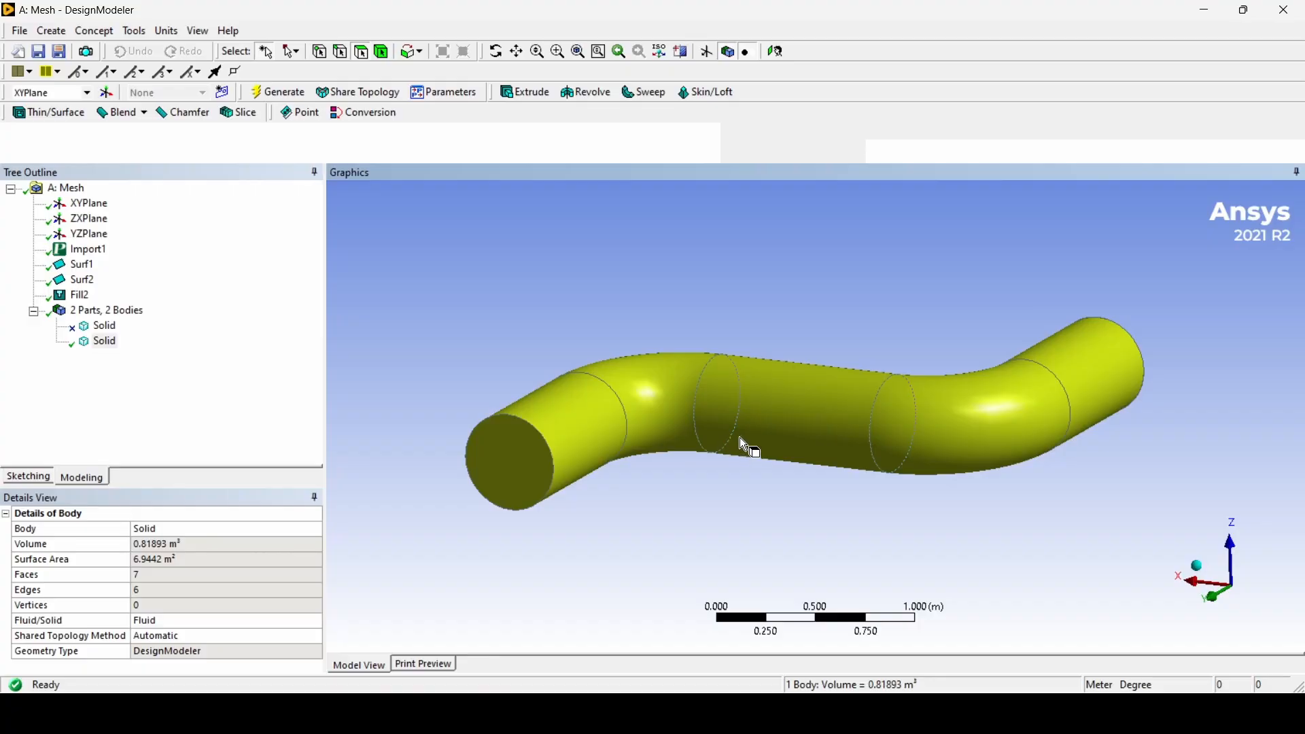
{"action": "middle_click_drag", "start_coordinate": [739, 438], "coordinate": [426, 422]}
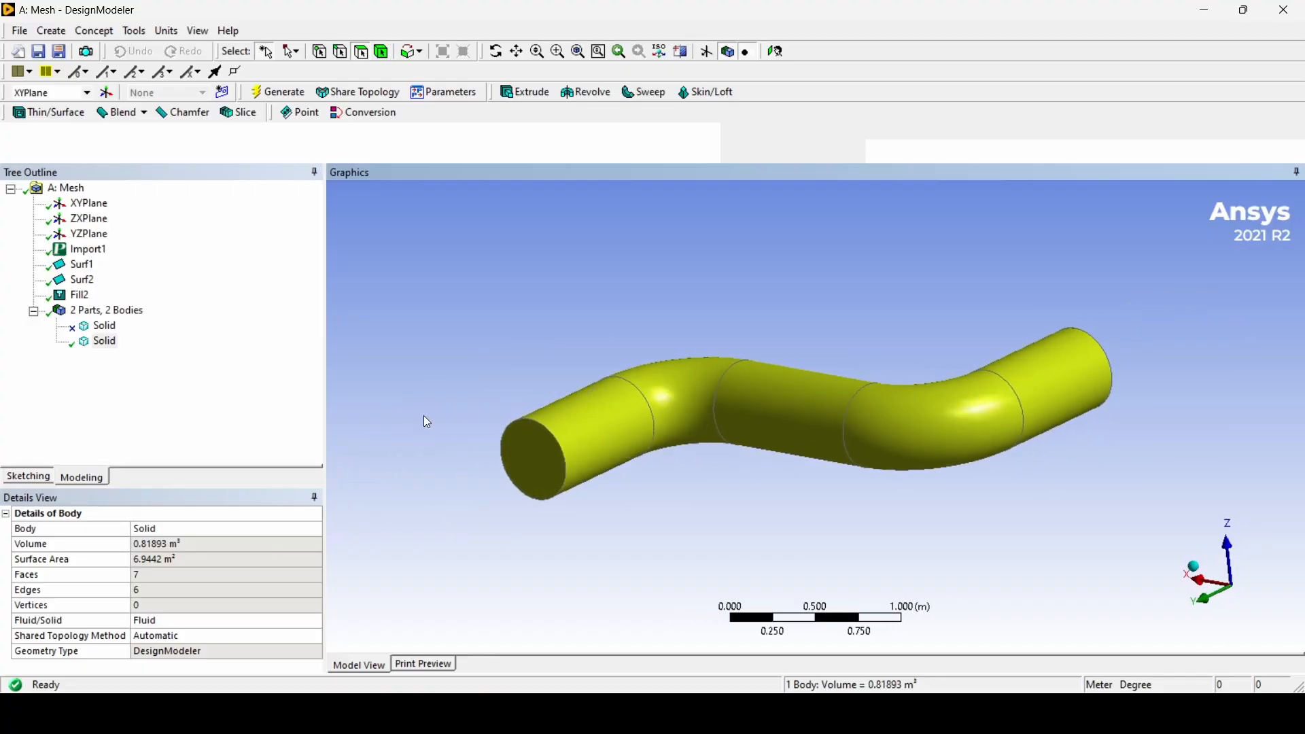
{"action": "left_click", "coordinate": [112, 344]}
{"action": "left_click", "coordinate": [104, 327]}
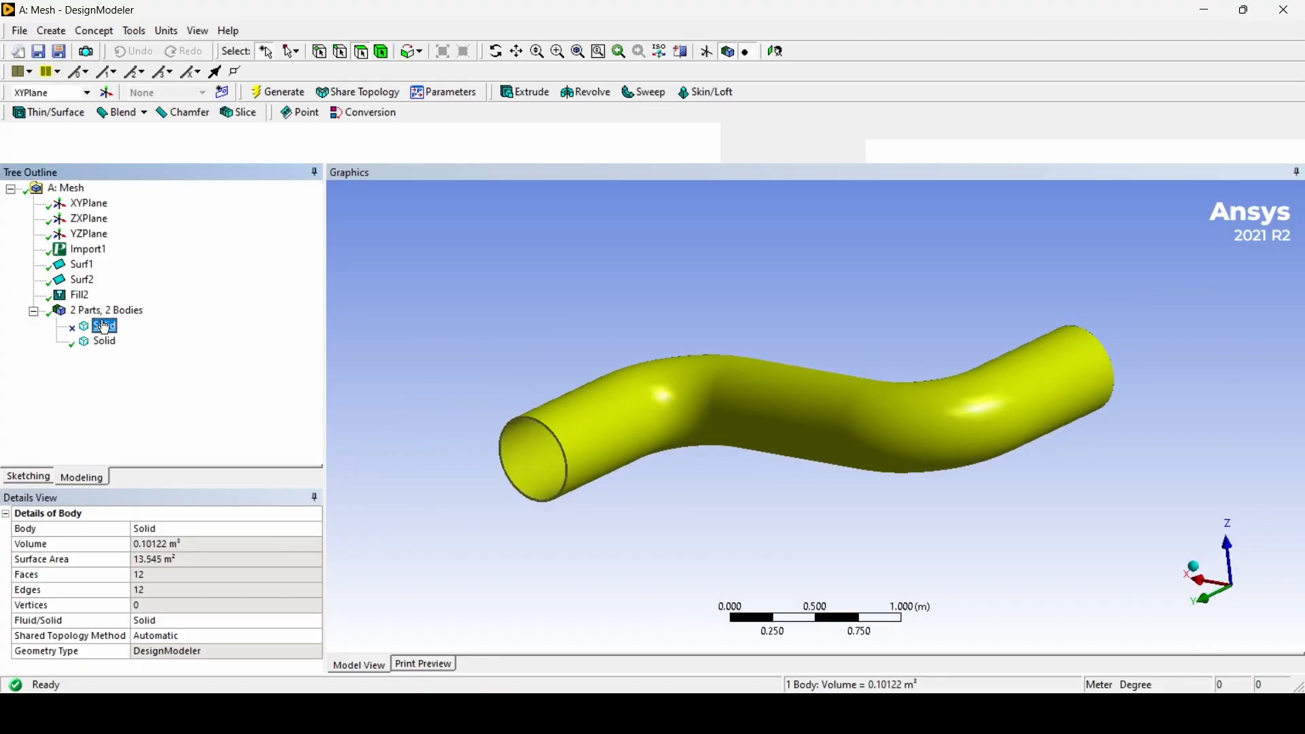
{"action": "left_click", "coordinate": [105, 342]}
- Inspect the extracted fluid volume along its bends, straight sections and end faces from several angles
{"action": "scroll", "coordinate": [722, 501], "scroll_direction": "down", "scroll_amount": 2}
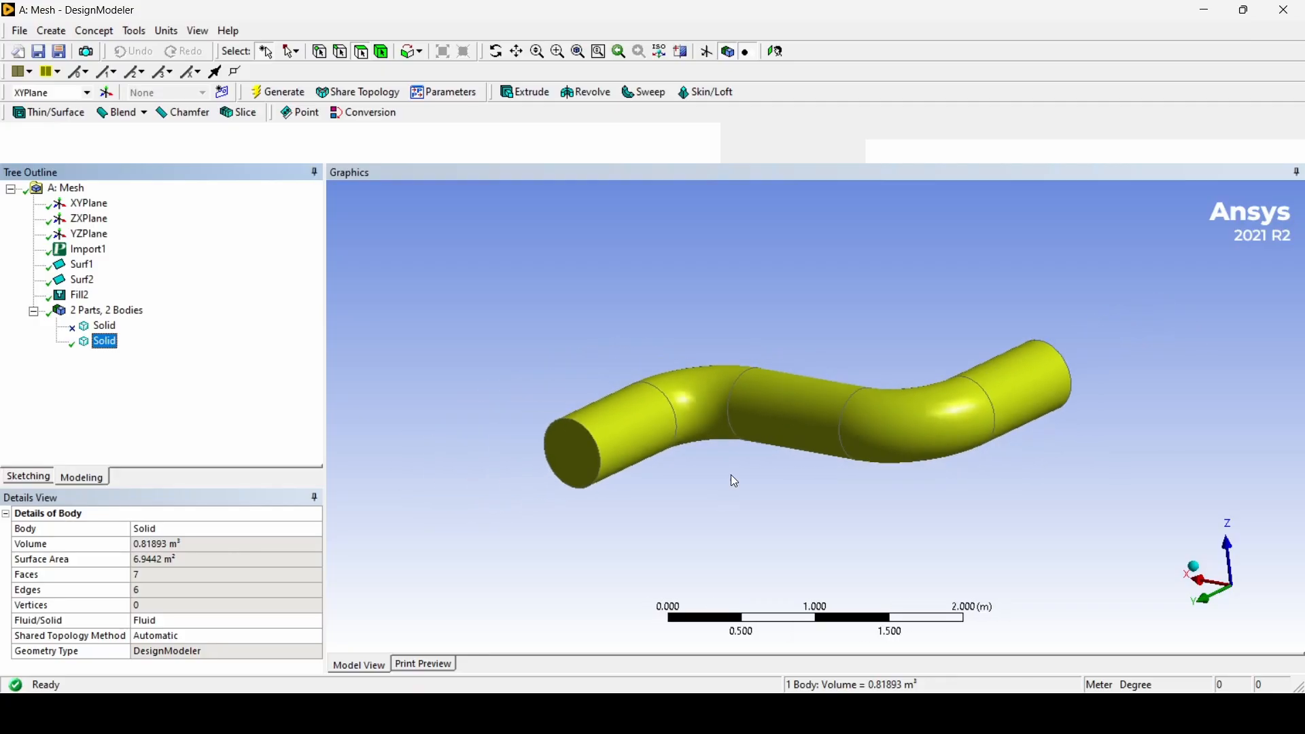
{"action": "mouse_move", "coordinate": [732, 480]}
{"action": "middle_mouse_down"}
{"action": "mouse_move", "coordinate": [684, 442]}
{"action": "mouse_move", "coordinate": [819, 496]}
{"action": "mouse_move", "coordinate": [682, 416]}
{"action": "mouse_move", "coordinate": [809, 528]}
{"action": "mouse_move", "coordinate": [755, 487]}
{"action": "middle_mouse_up"}
{"action": "scroll", "coordinate": [850, 365], "scroll_direction": "down", "scroll_amount": 1}
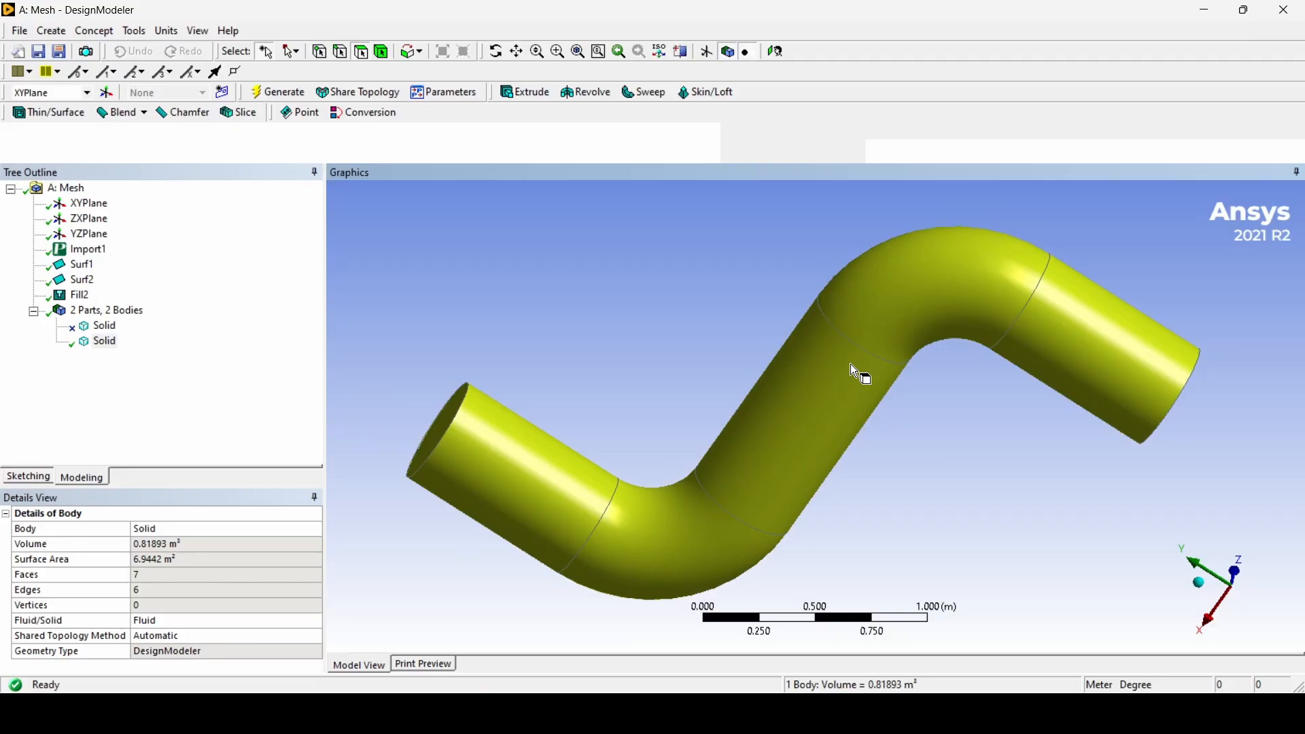
{"action": "scroll", "coordinate": [853, 365], "scroll_direction": "up", "scroll_amount": 1}
{"action": "mouse_move", "coordinate": [853, 365]}
{"action": "middle_mouse_down"}
{"action": "mouse_move", "coordinate": [878, 407]}
{"action": "mouse_move", "coordinate": [866, 381]}
{"action": "middle_mouse_up"}
{"action": "scroll", "coordinate": [878, 406], "scroll_direction": "up", "scroll_amount": 2}
{"action": "scroll", "coordinate": [878, 407], "scroll_direction": "down", "scroll_amount": 3}
{"action": "scroll", "coordinate": [884, 384], "scroll_direction": "up", "scroll_amount": 1}
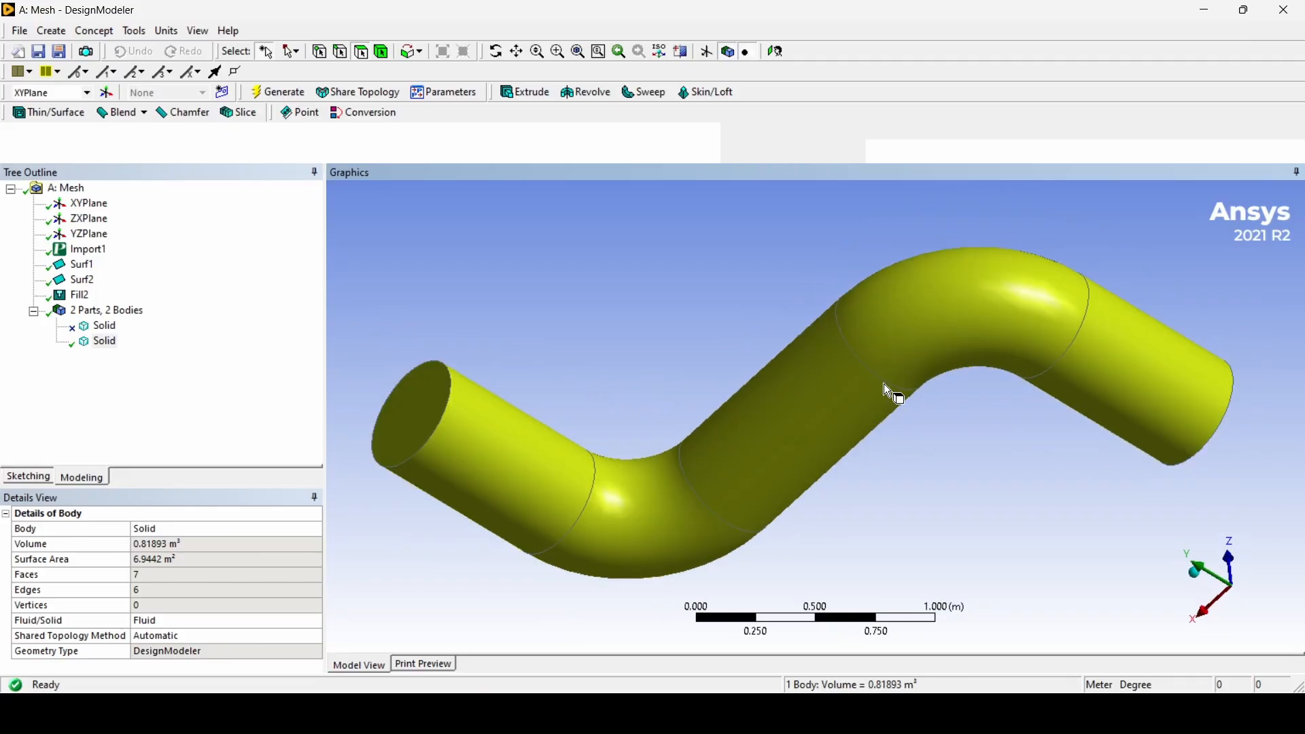
{"action": "scroll", "coordinate": [884, 383], "scroll_direction": "up", "scroll_amount": 2}
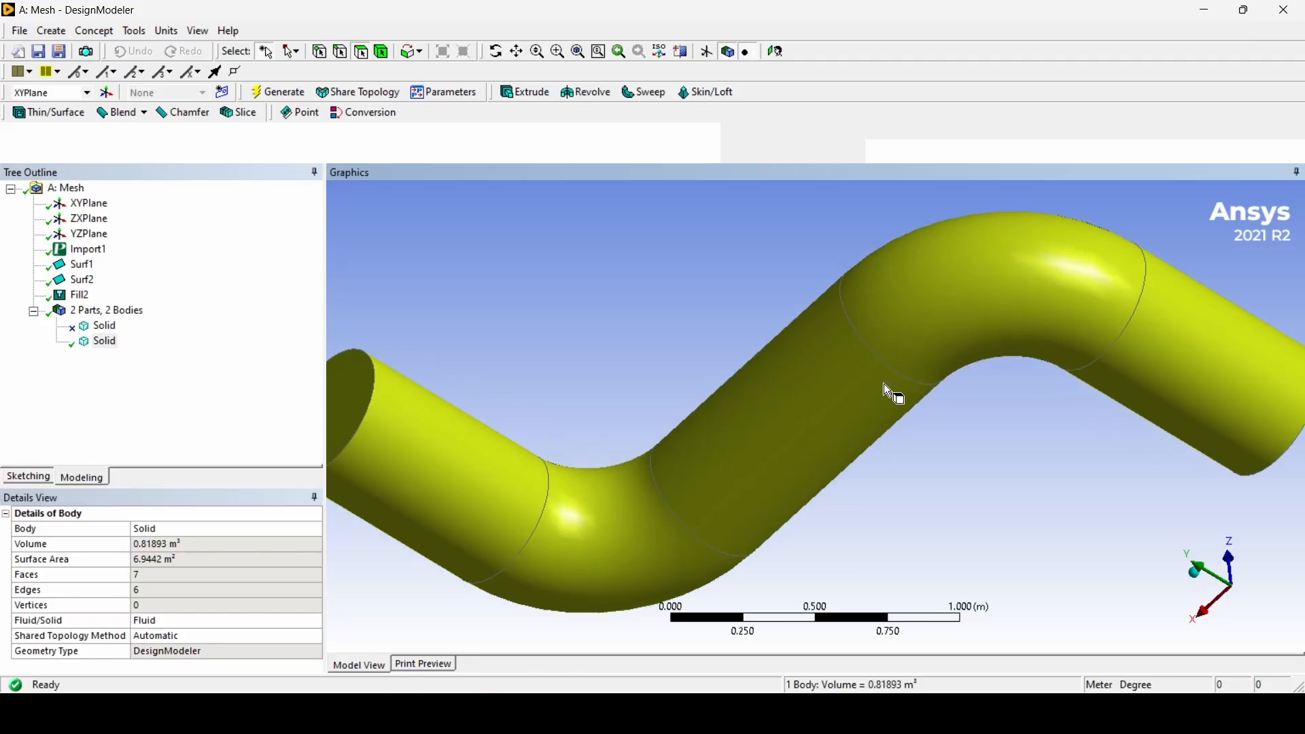
{"action": "scroll", "coordinate": [884, 383], "scroll_direction": "down", "scroll_amount": 3}
{"action": "mouse_move", "coordinate": [892, 385]}
{"action": "middle_mouse_down"}
{"action": "mouse_move", "coordinate": [847, 368]}
{"action": "mouse_move", "coordinate": [868, 336]}
{"action": "mouse_move", "coordinate": [916, 378]}
{"action": "middle_mouse_up"}
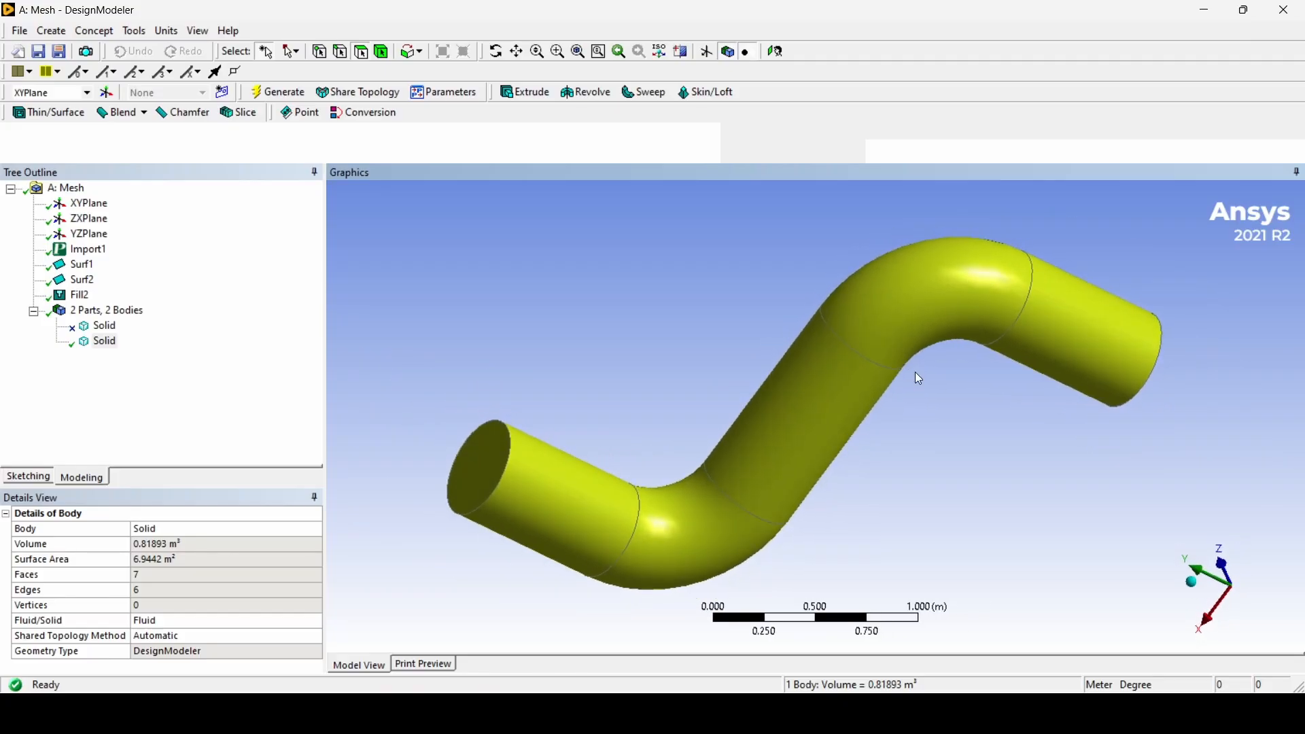
{"action": "scroll", "coordinate": [915, 373], "scroll_direction": "down", "scroll_amount": 1}
{"action": "middle_click_drag", "start_coordinate": [915, 372], "coordinate": [874, 441]}
{"action": "scroll", "coordinate": [874, 390], "scroll_direction": "down", "scroll_amount": 1}
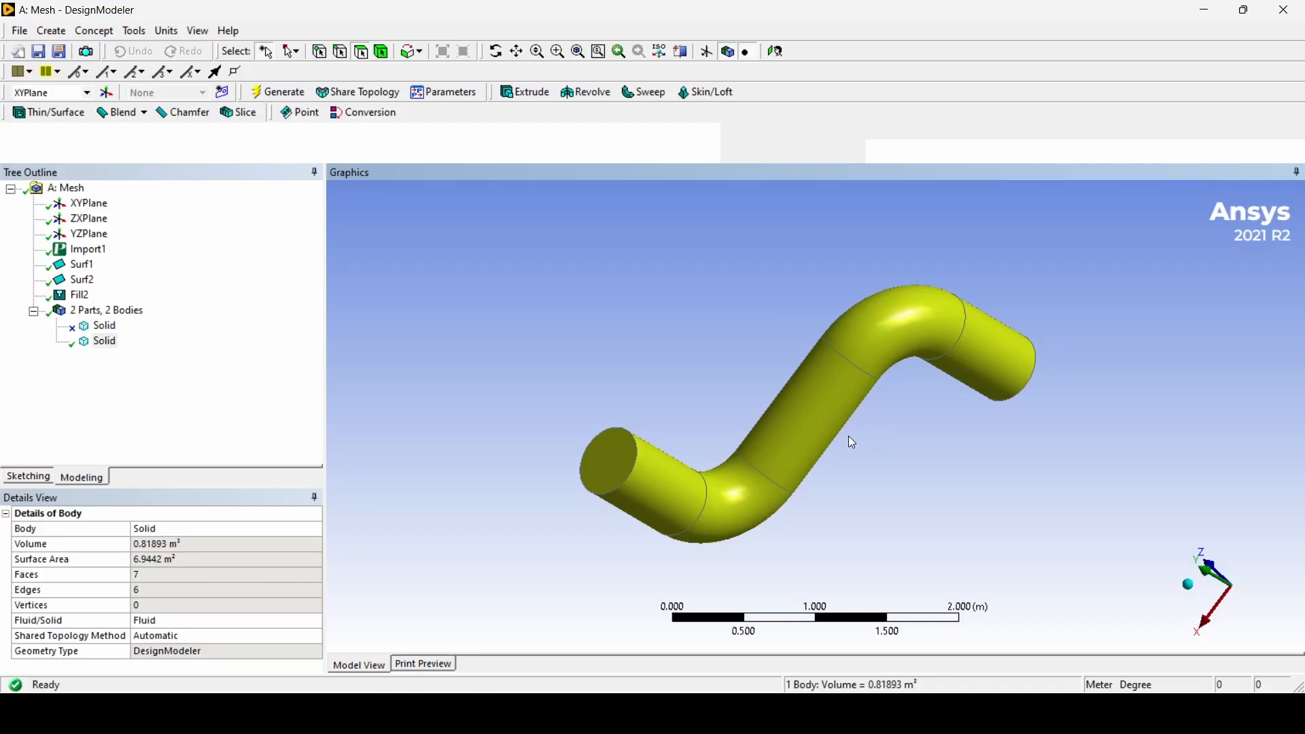
{"action": "scroll", "coordinate": [849, 435], "scroll_direction": "up", "scroll_amount": 2}
{"action": "scroll", "coordinate": [847, 432], "scroll_direction": "up", "scroll_amount": 2}
{"action": "scroll", "coordinate": [847, 432], "scroll_direction": "down", "scroll_amount": 1}
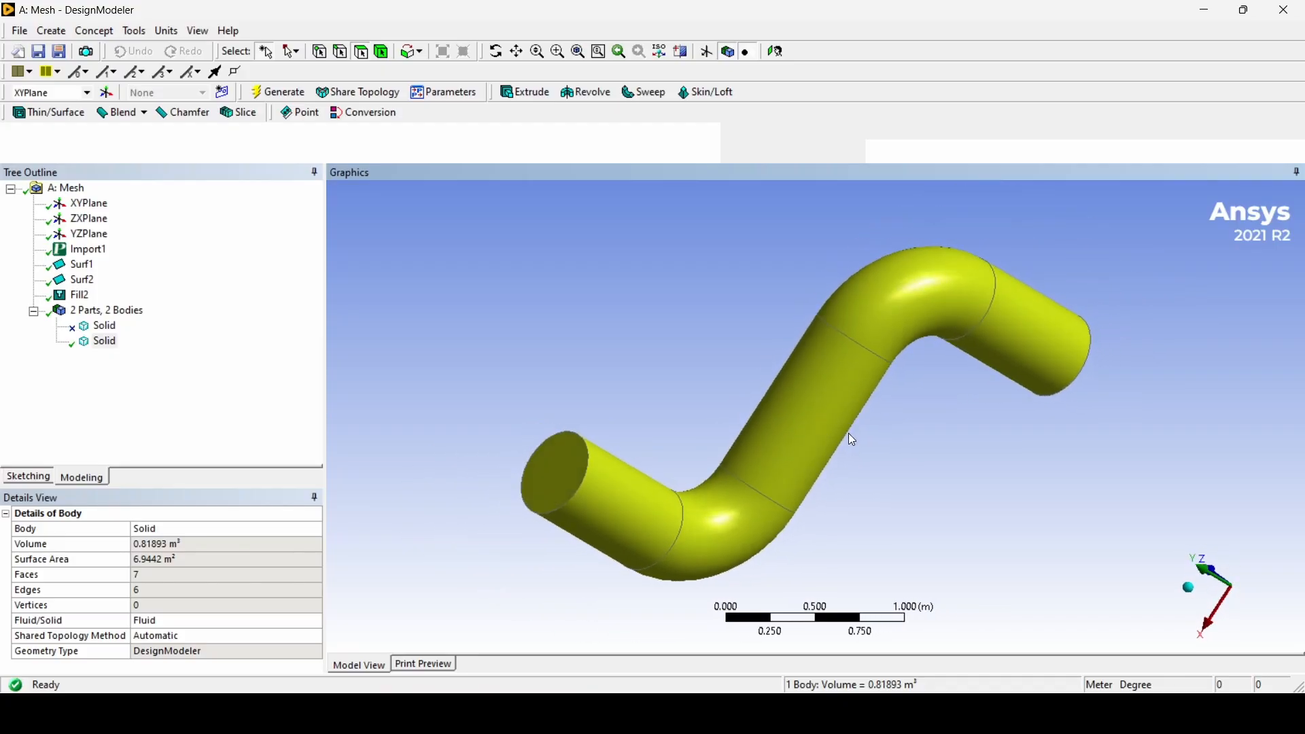
{"action": "scroll", "coordinate": [852, 440], "scroll_direction": "down", "scroll_amount": 1}
{"action": "scroll", "coordinate": [848, 434], "scroll_direction": "up", "scroll_amount": 2}
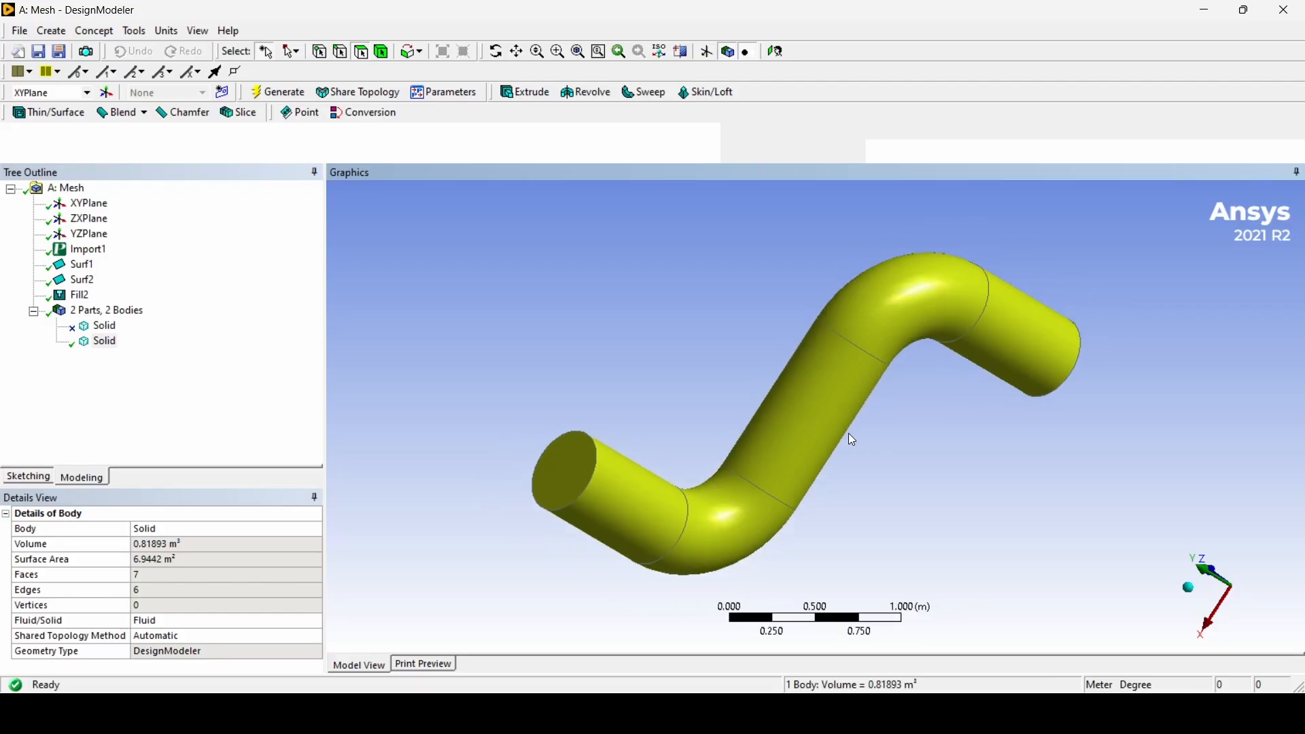
{"action": "scroll", "coordinate": [848, 434], "scroll_direction": "down", "scroll_amount": 3}
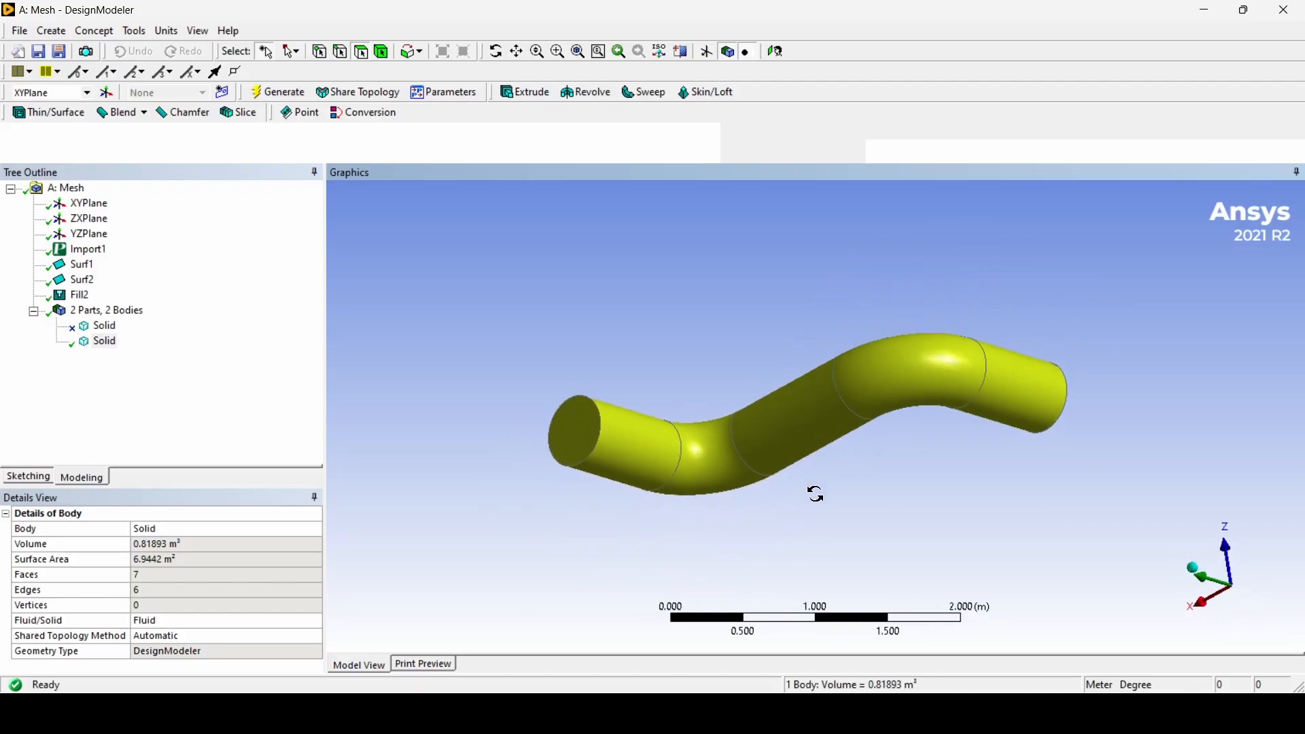